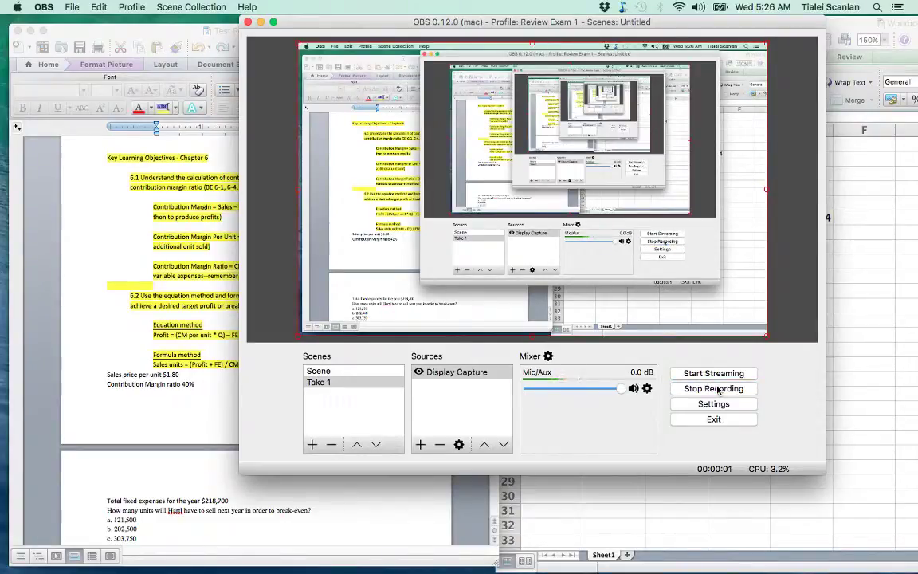
- Minimize the OBS window so the Word review sheet and Excel workbook show
click(261, 22)
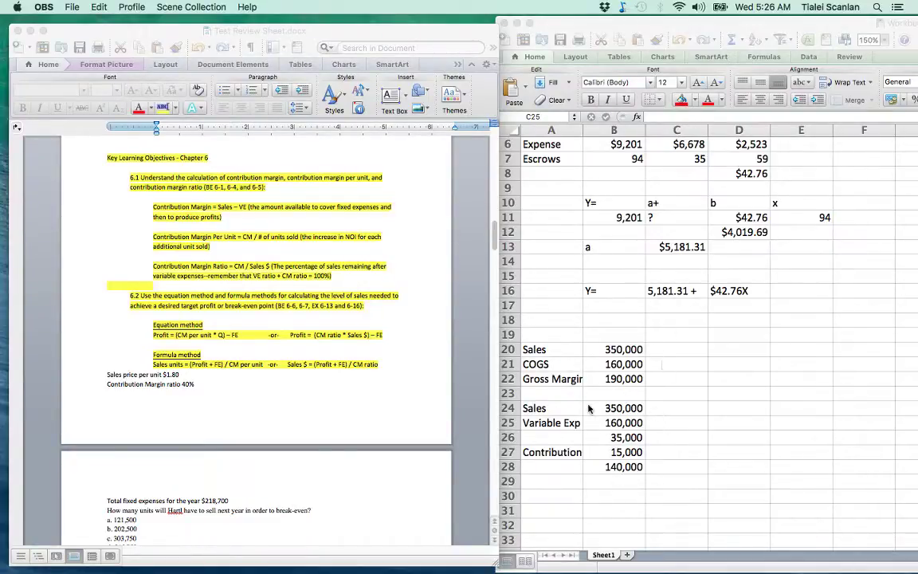
- Move the Contribution margin label from A27 down to A28, beside the 140,000 total
click(546, 439)
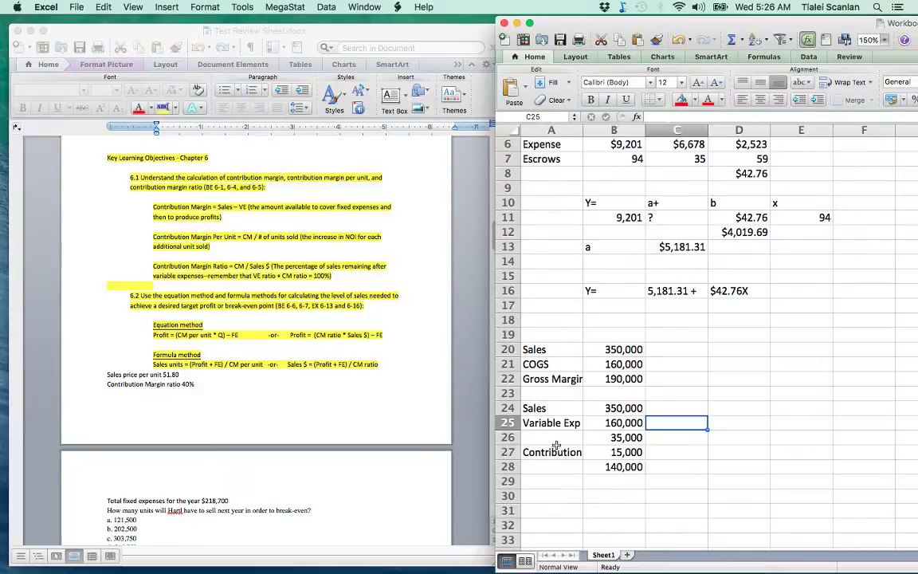
click(550, 408)
click(552, 423)
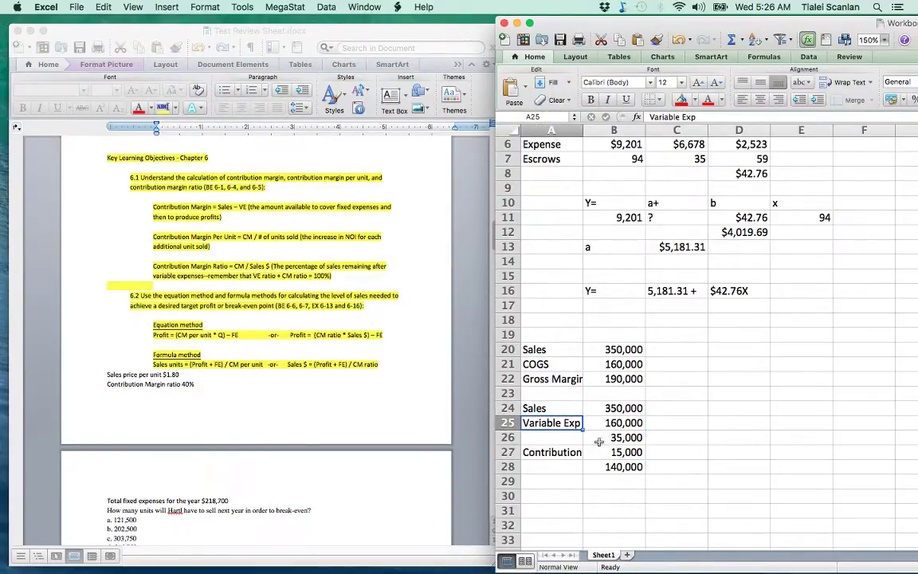
click(752, 415)
click(737, 412)
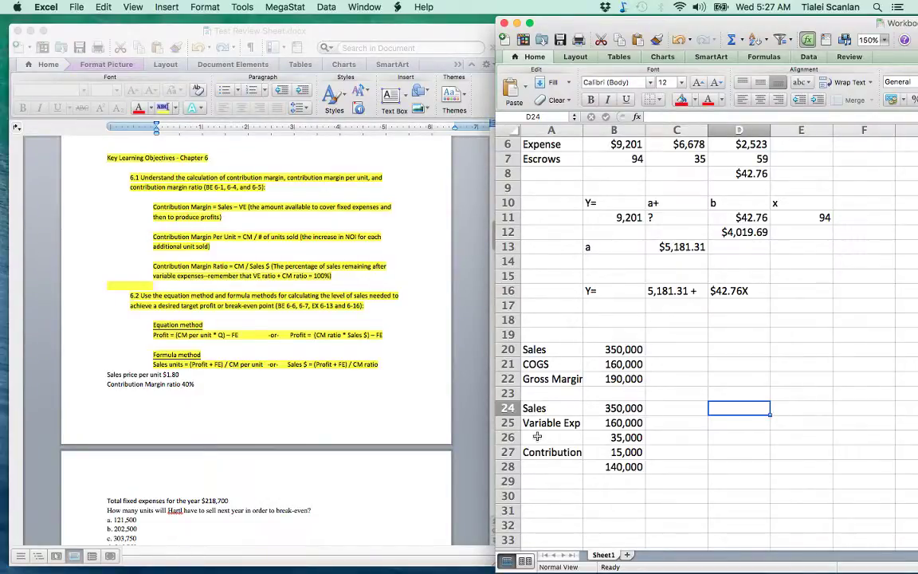
click(570, 451)
key(super+c)
click(570, 464)
key(super+v)
key(Right)
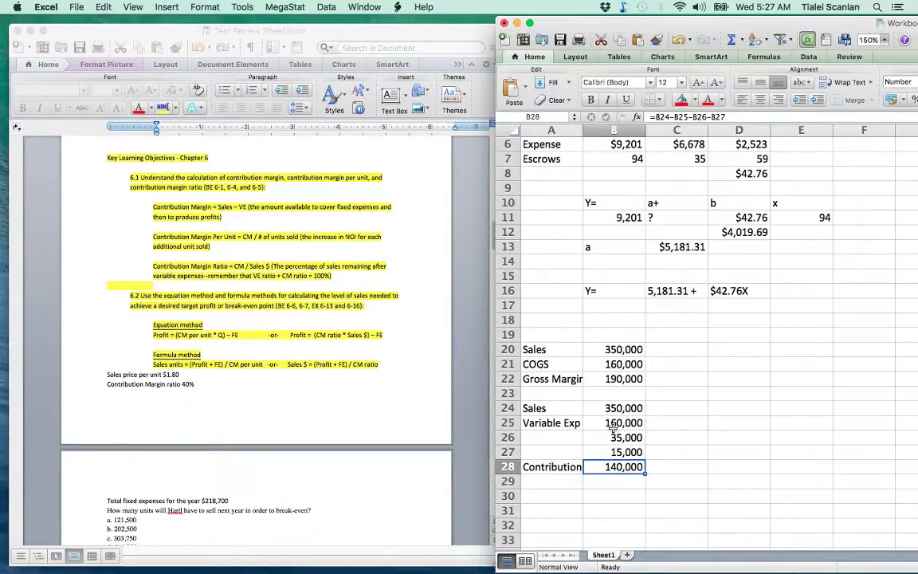
- Enter =B28/B24 in C28 to get a 0.4 contribution margin ratio
click(655, 463)
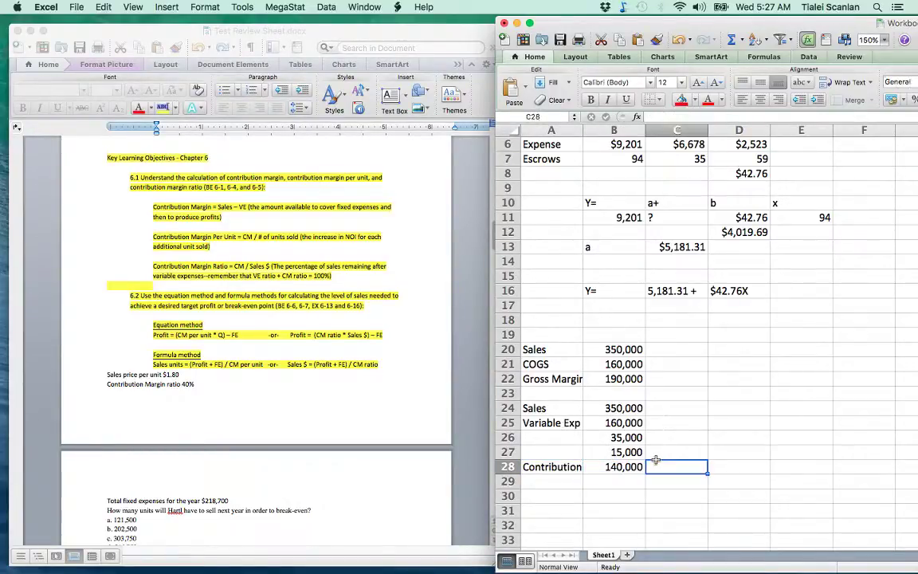
text(=)
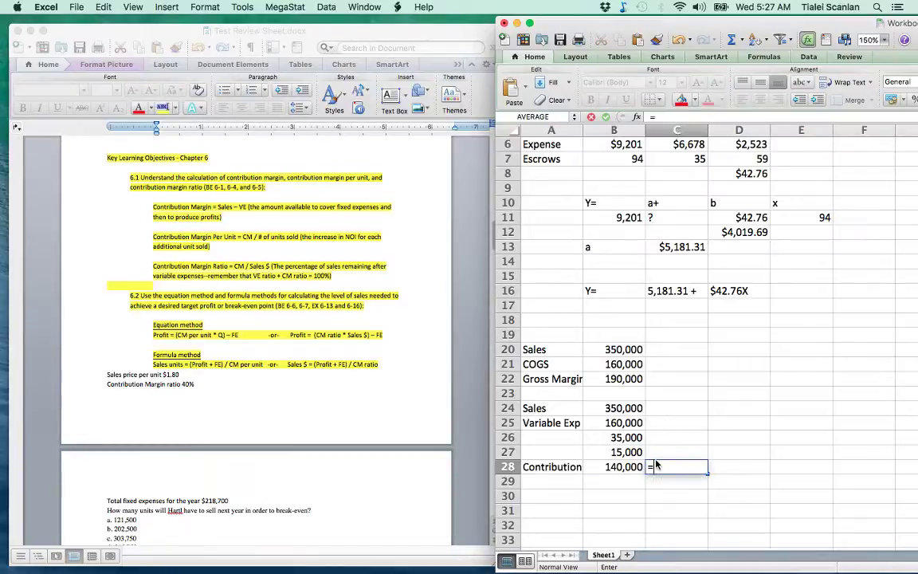
key(Left)
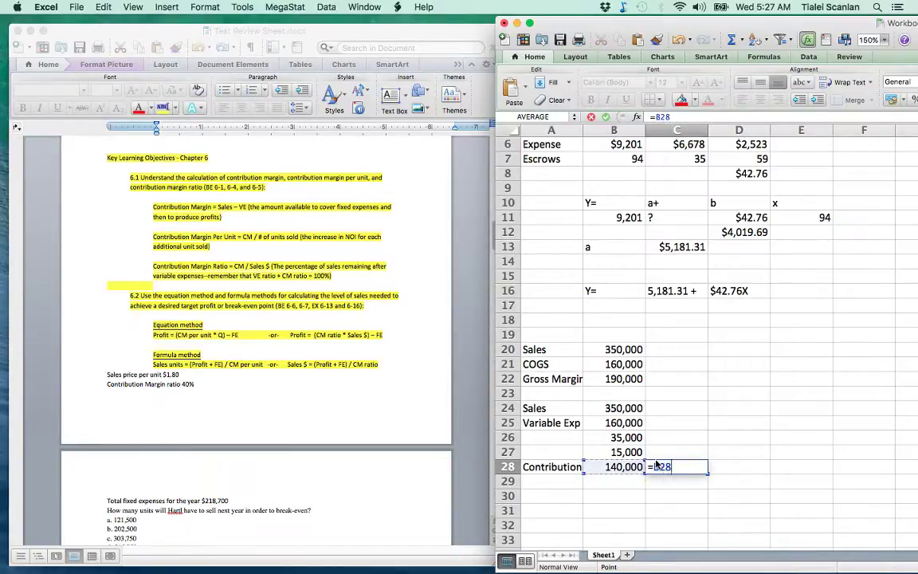
text(/)
click(621, 410)
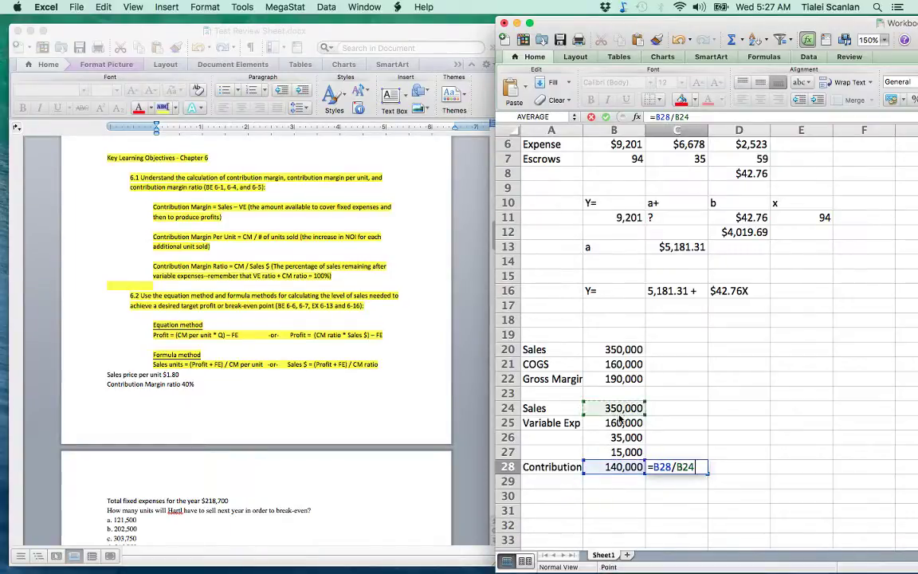
key(Return)
click(662, 464)
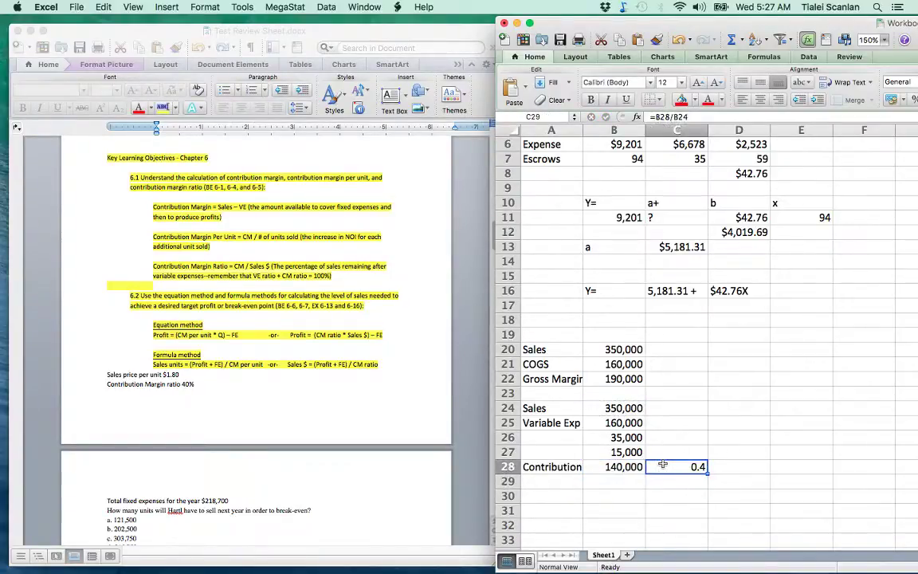
click(315, 195)
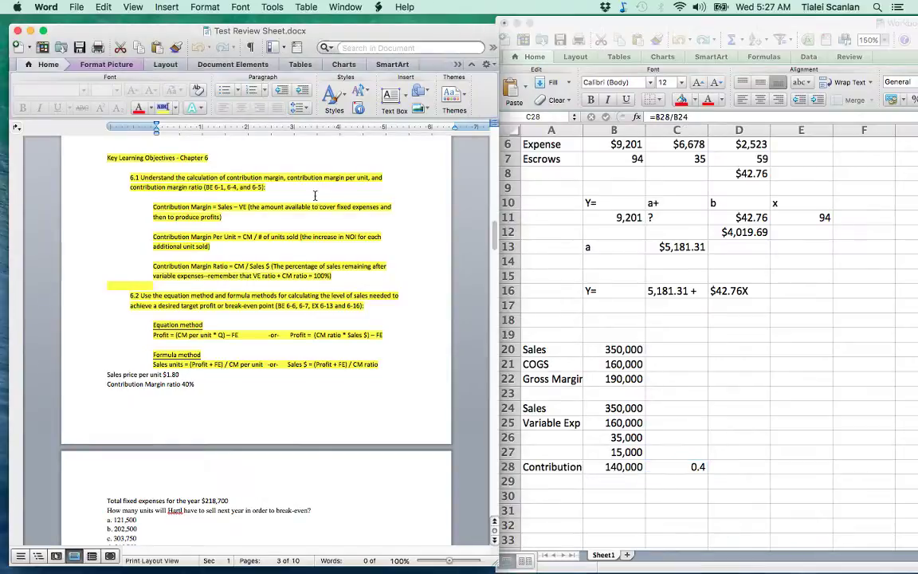
click(192, 207)
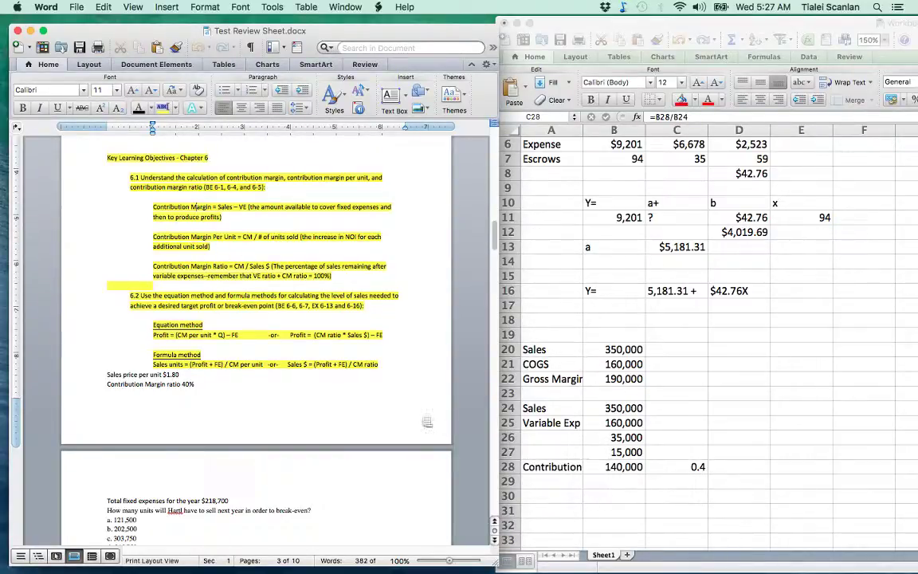
scroll(290, 285, down, 2)
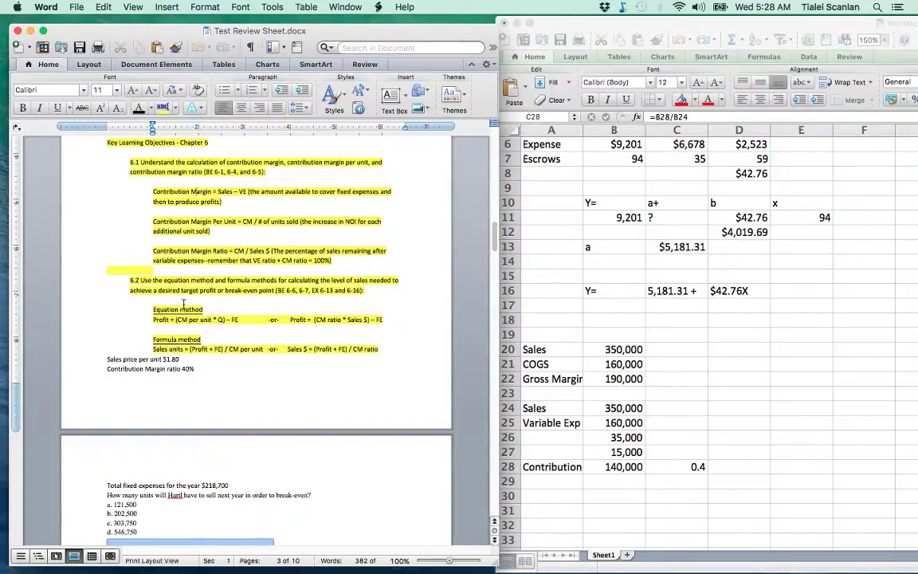
scroll(202, 285, down, 2)
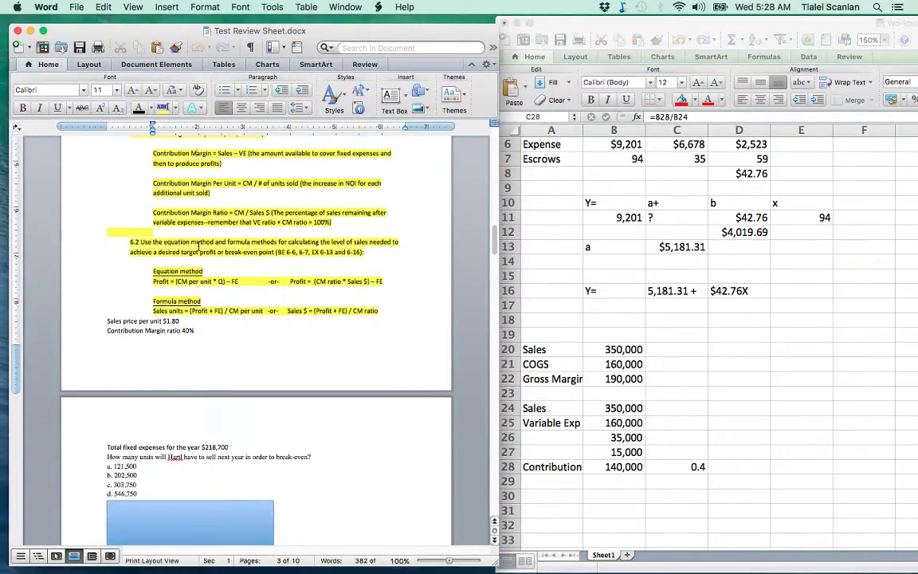
scroll(277, 248, down, 1)
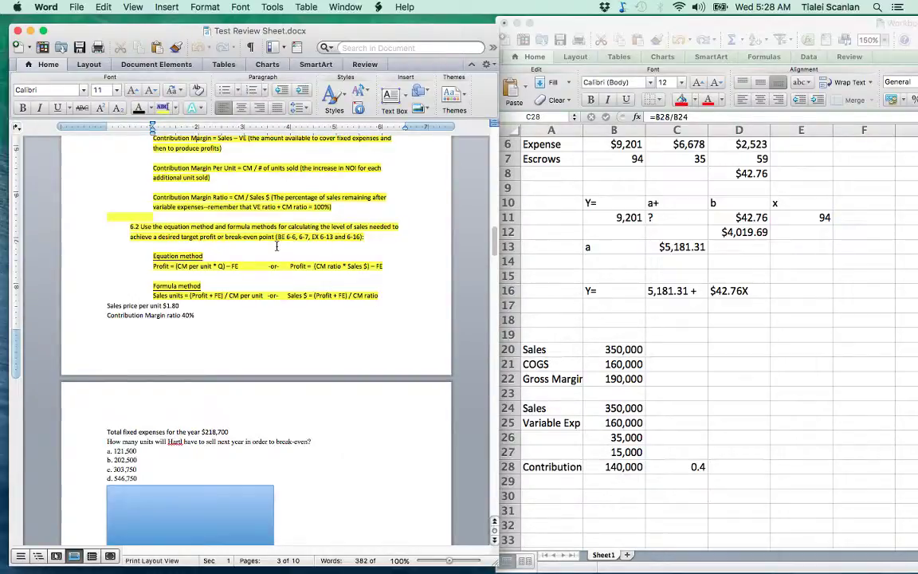
scroll(276, 246, down, 2)
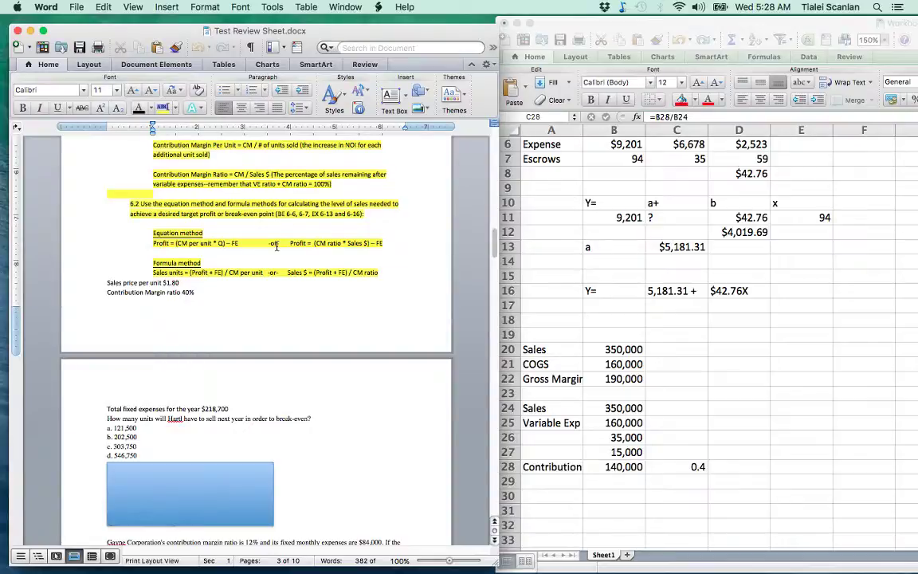
scroll(191, 275, down, 1)
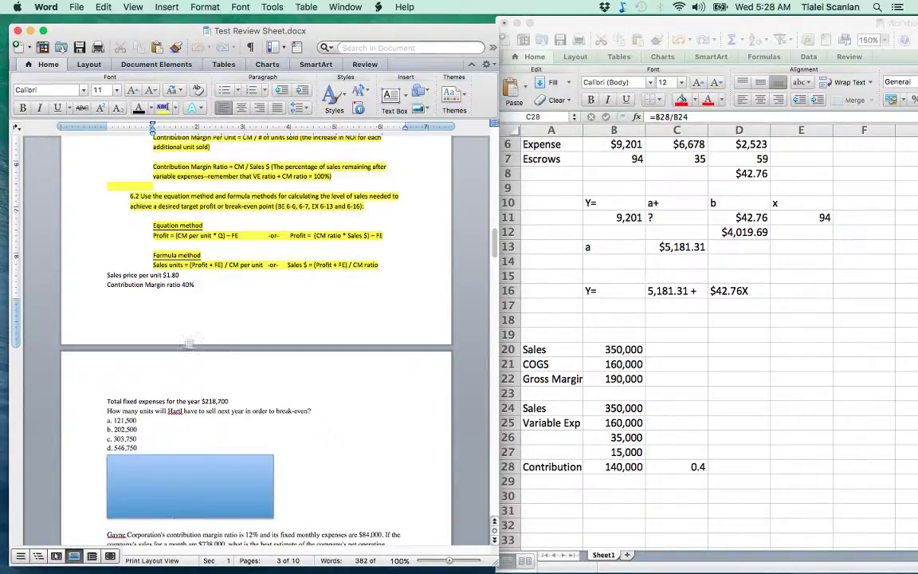
scroll(190, 345, down, 1)
- Review the sales-units formula in Word, marking sales price, $218,700 fixed expenses and FE
click(123, 252)
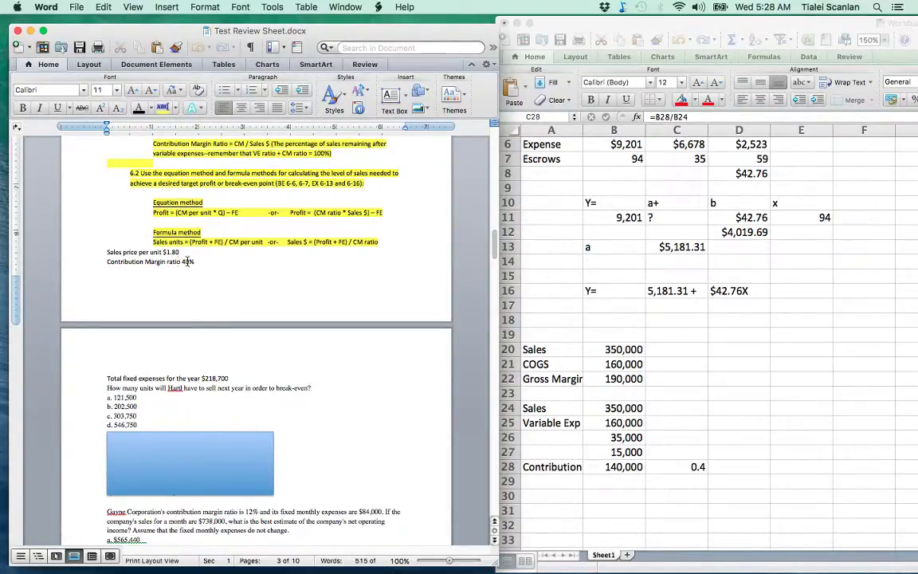
click(231, 378)
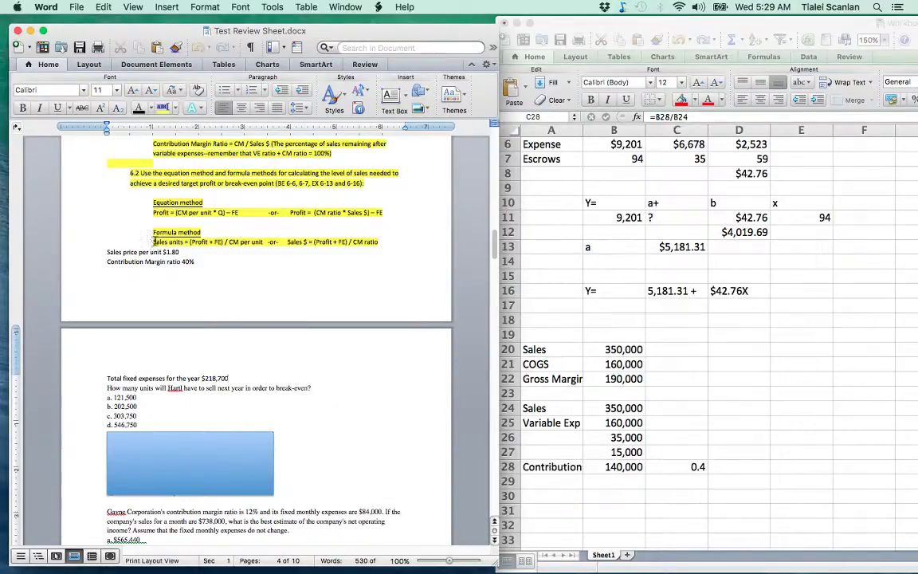
drag(152, 241, 189, 242)
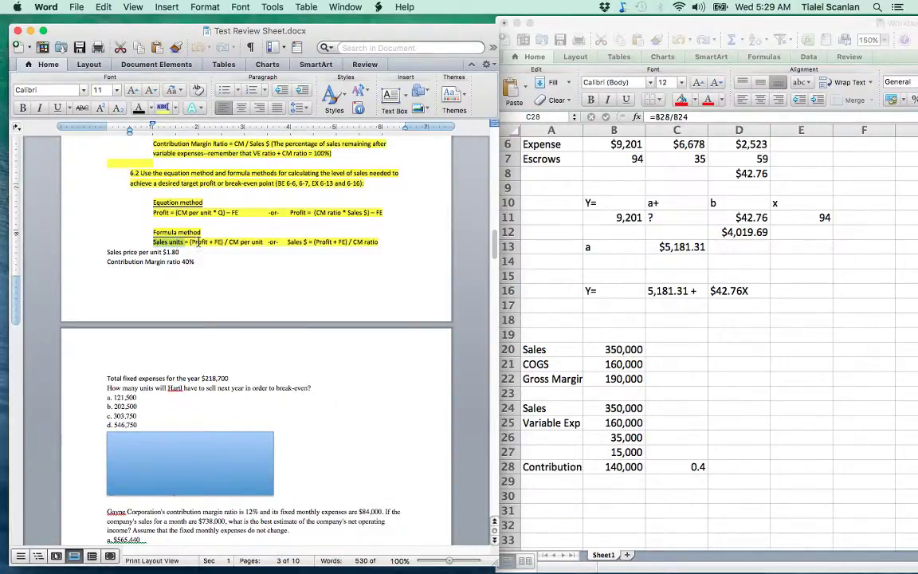
click(192, 243)
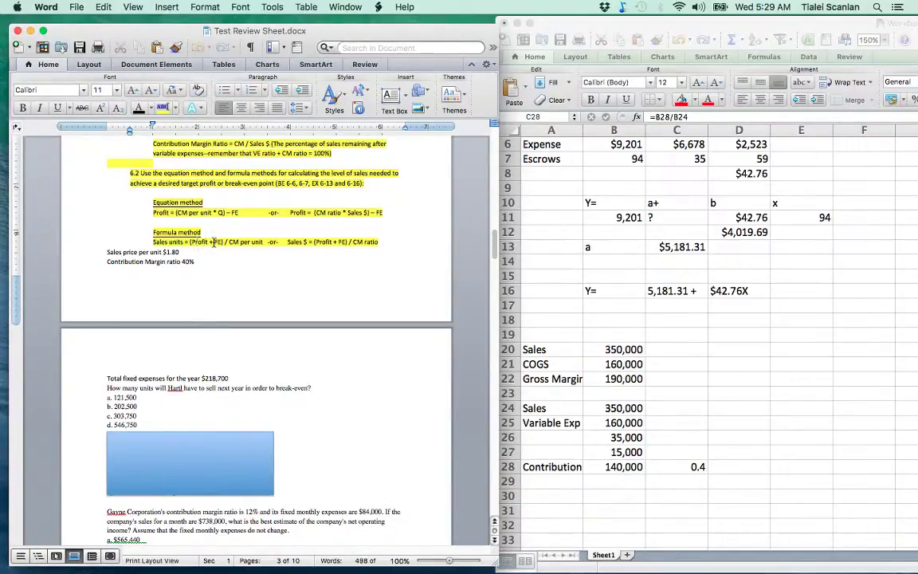
double_click(218, 241)
click(627, 371)
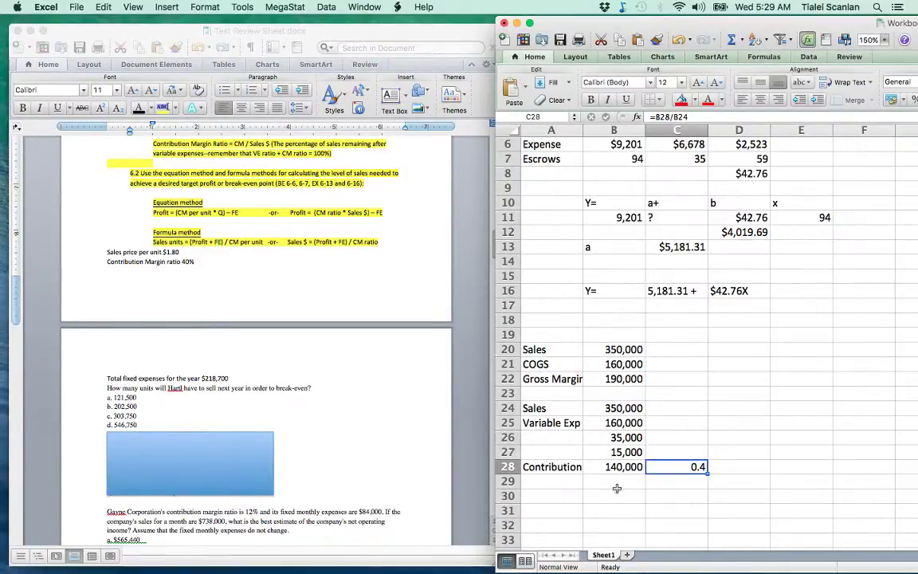
- Enter a Sales price label in B31 with $1.80 beside it
scroll(620, 488, down, 5)
scroll(619, 488, right, 1)
click(549, 293)
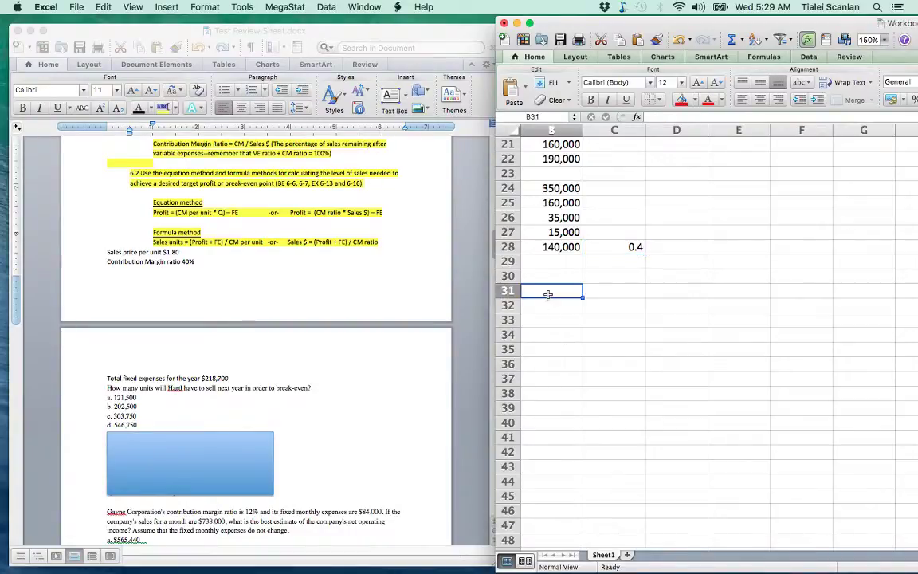
text(Sales price)
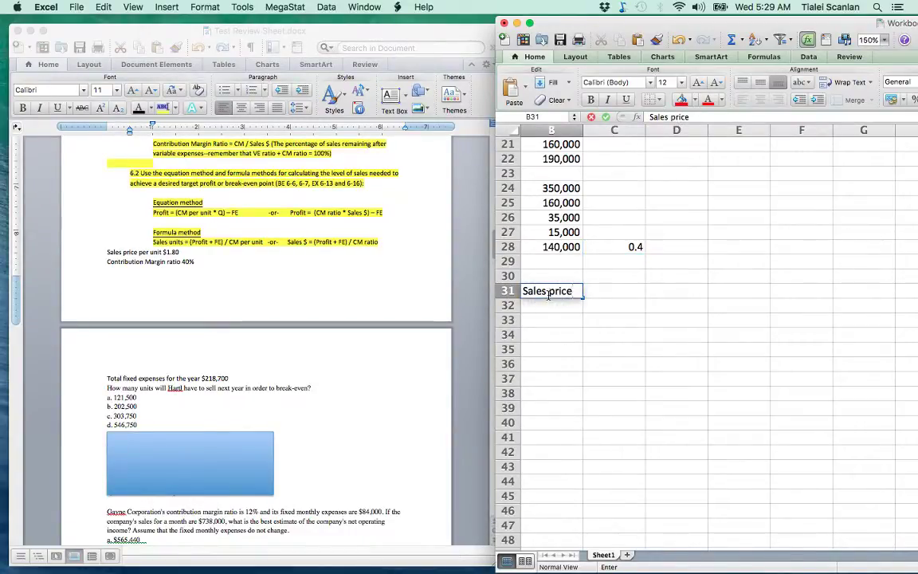
key(Tab)
text($)
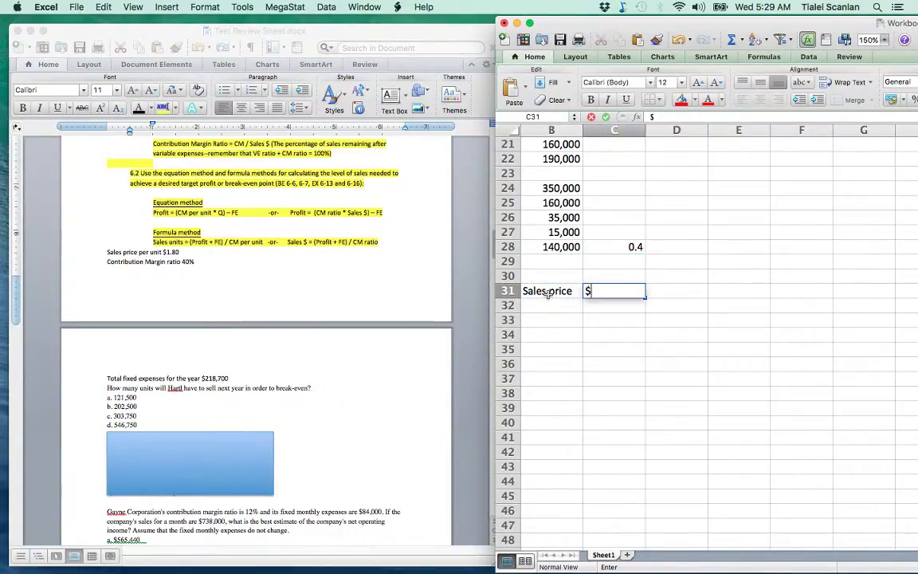
text(1.80)
key(Return)
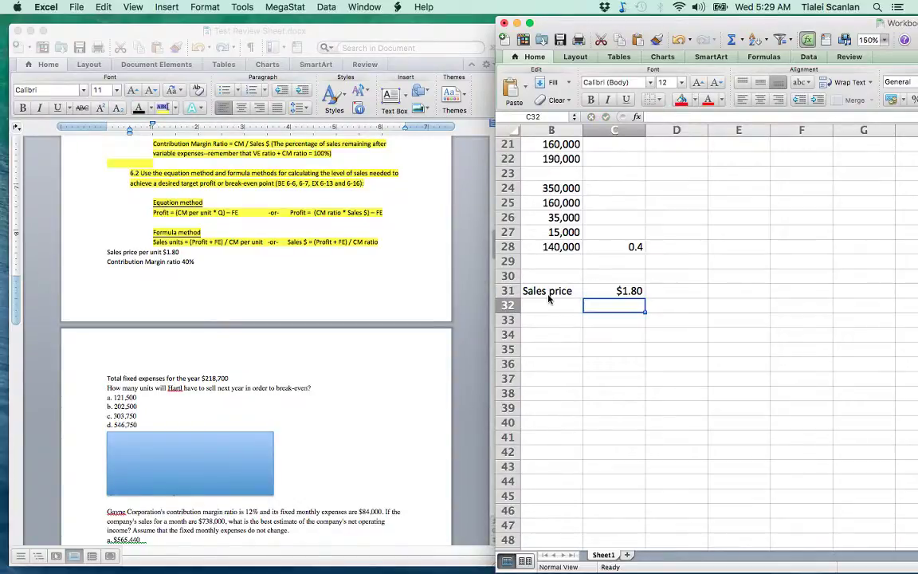
- Add a CM row with 0.40 in D33 and =C31*D33 in C33, giving $0.72
key(Return)
text(CM)
key(Tab)
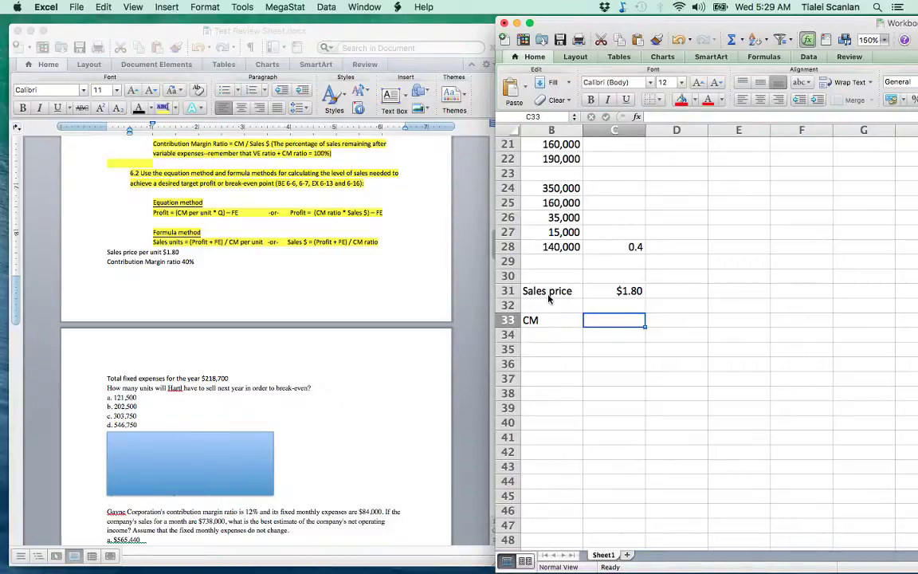
key(Tab)
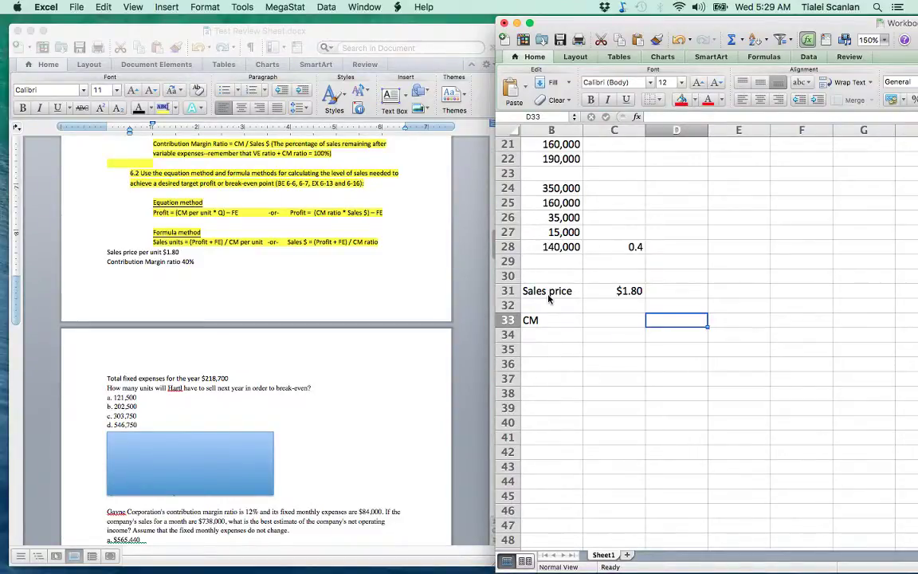
text(.40)
key(Left)
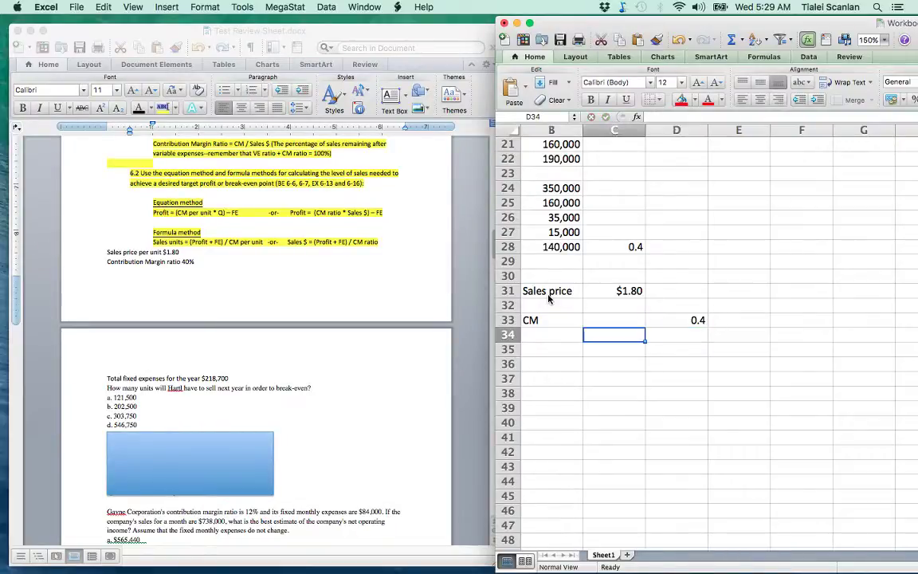
text(=)
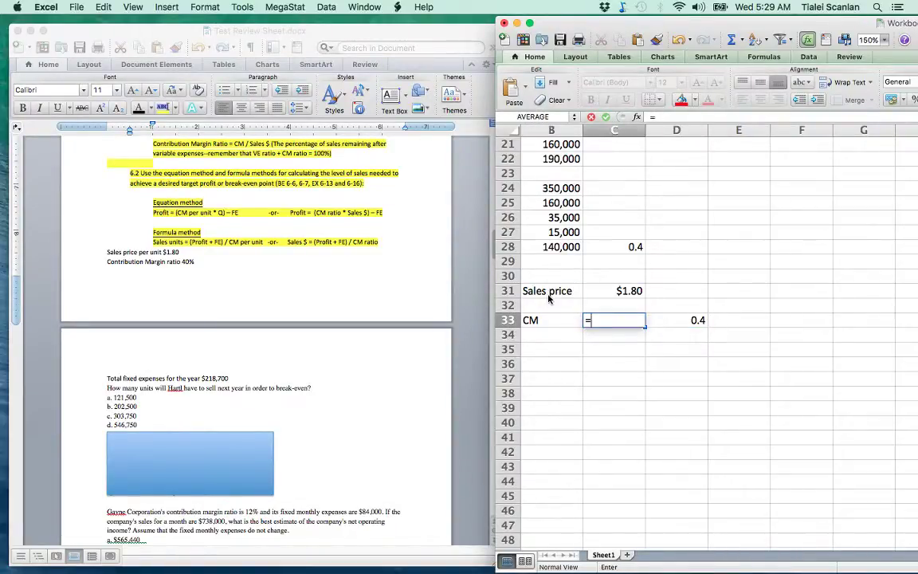
key(Up)
key(Up)
text(*)
key(Right)
key(Return)
key(Up)
key(Right)
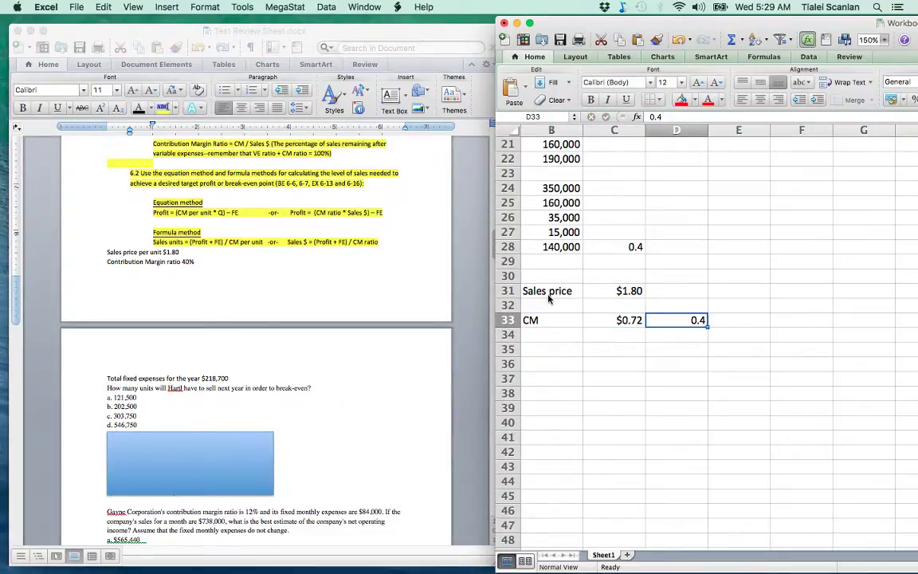
key(Left)
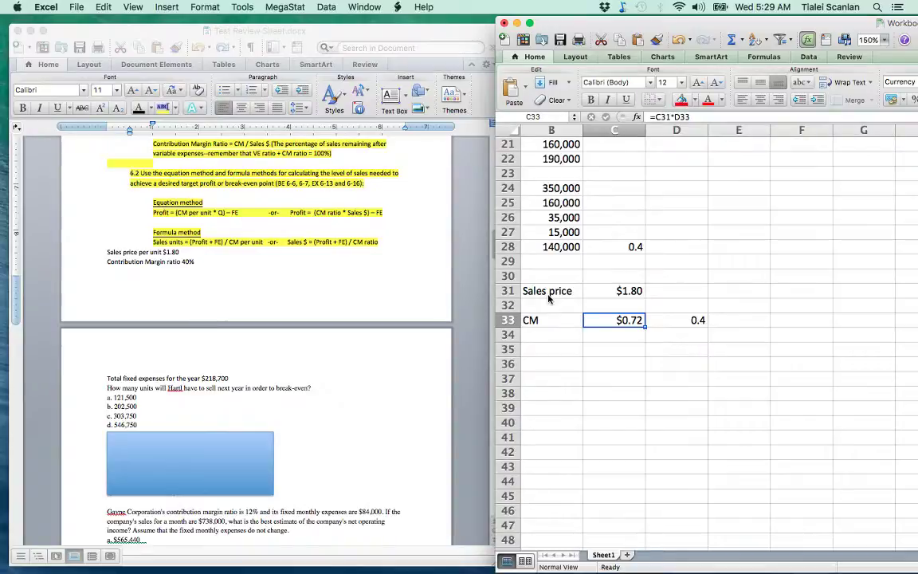
- Label B32 VE and enter =C31-C33 in C32, giving $1.08
key(Up)
key(Left)
text(VE)
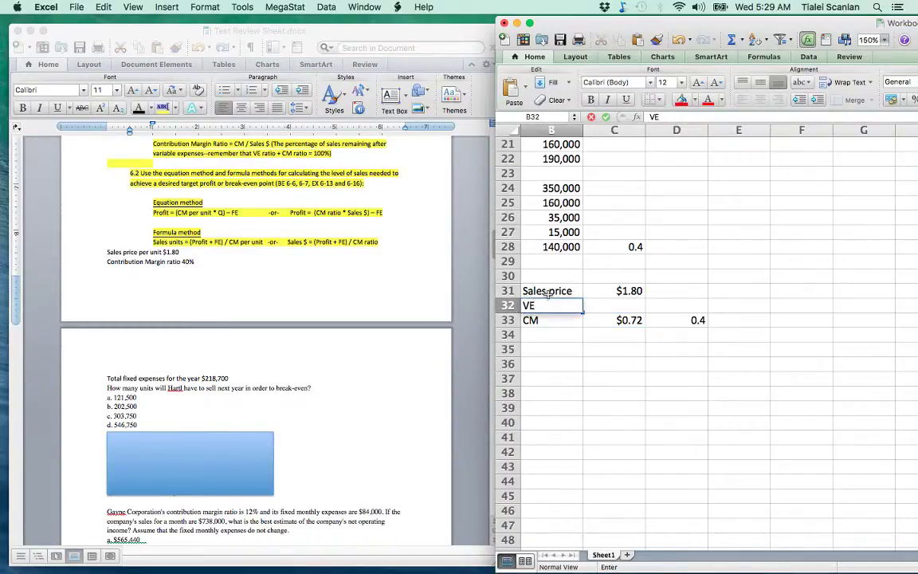
key(Tab)
text(=)
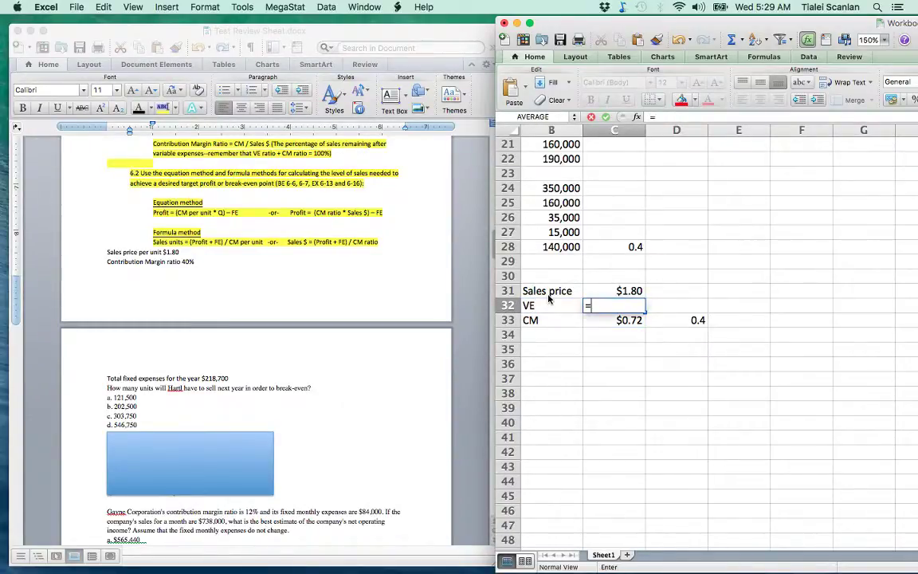
key(Down)
key(Up)
key(Up)
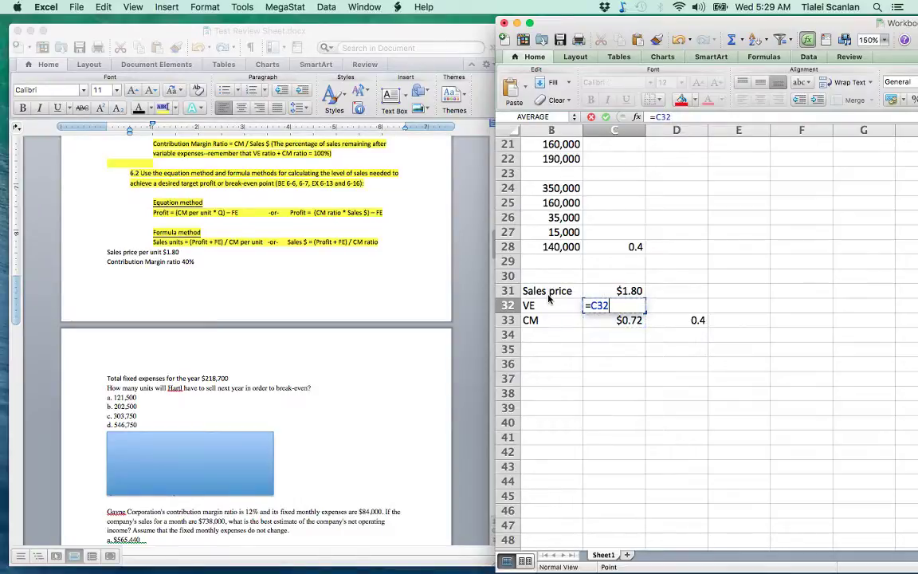
text(-)
key(Down)
key(Return)
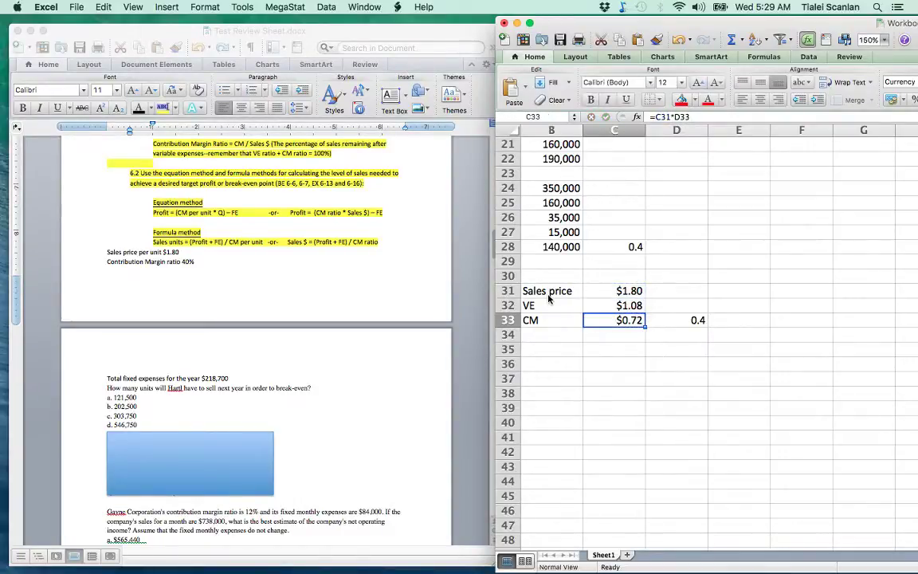
- Check the sales price and CM cells, then move down to the fixed-expenses row
key(Up)
key(Up)
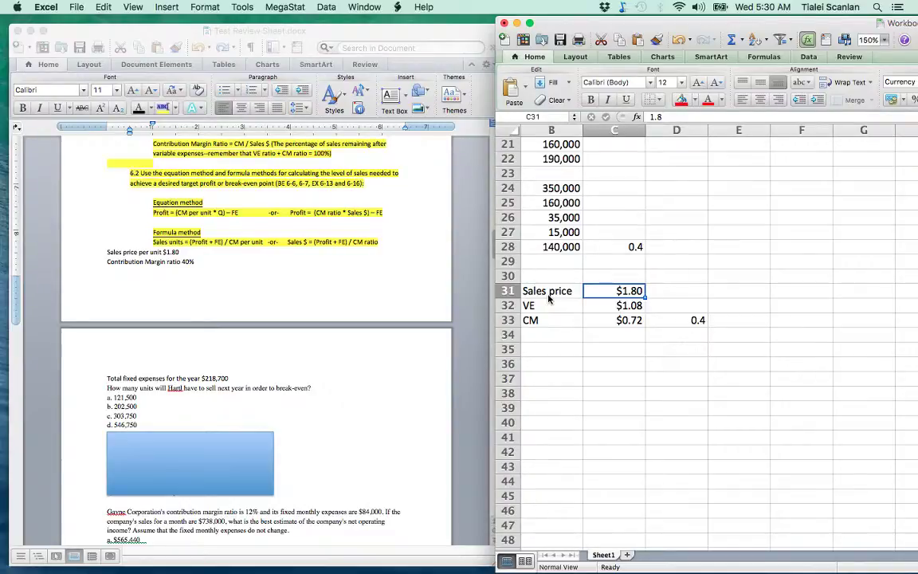
key(Down)
key(Down)
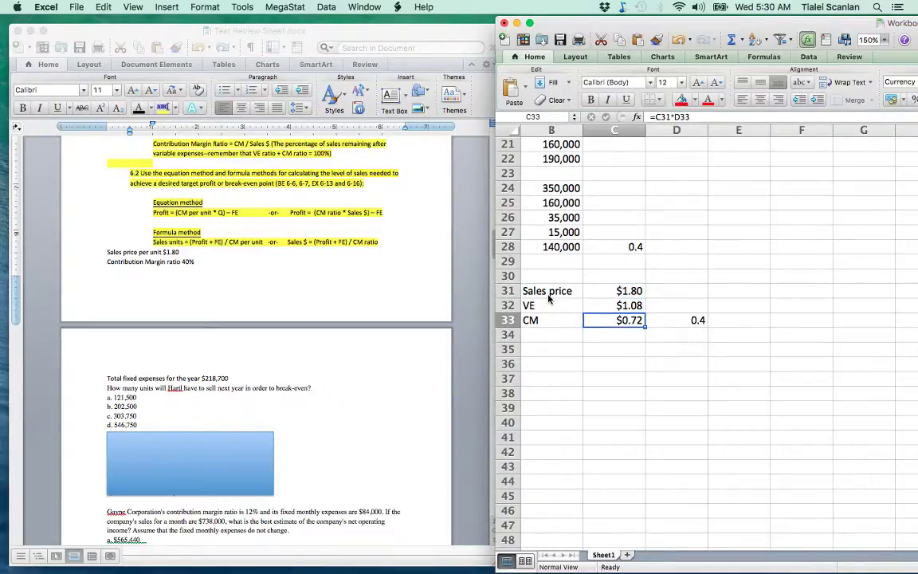
key(Down)
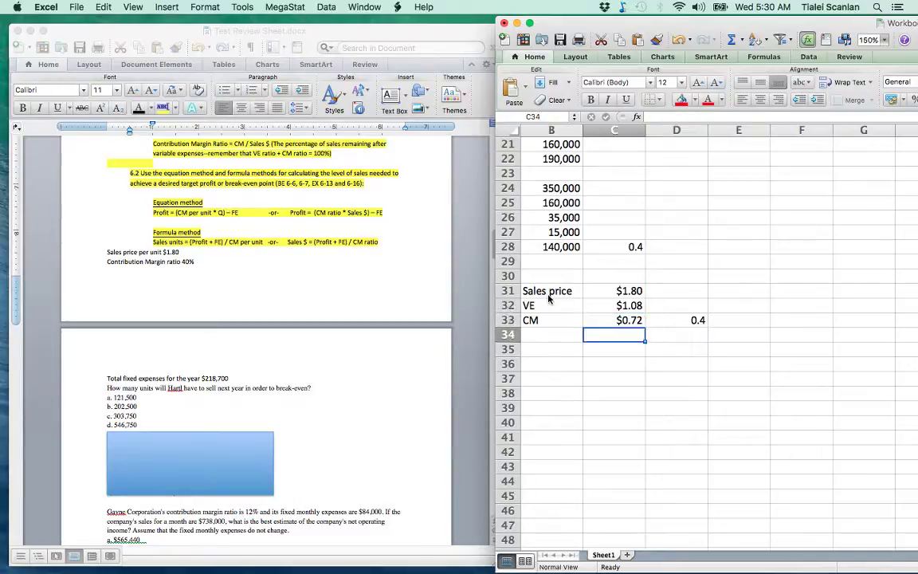
key(Left)
key(Down)
key(Down)
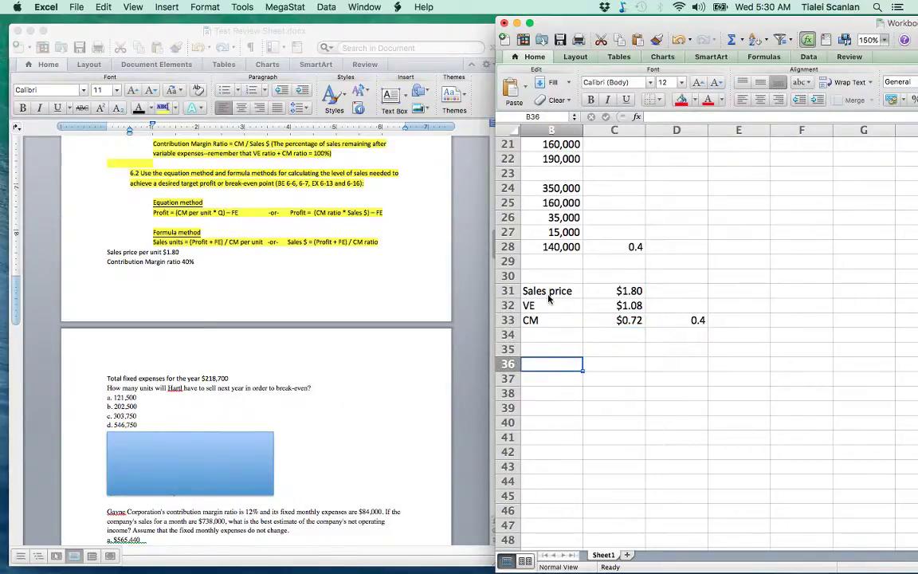
key(Up)
- Enter 218700 in C35 and =C35/C33 in C36, giving $303,750.00 break-even units
key(Right)
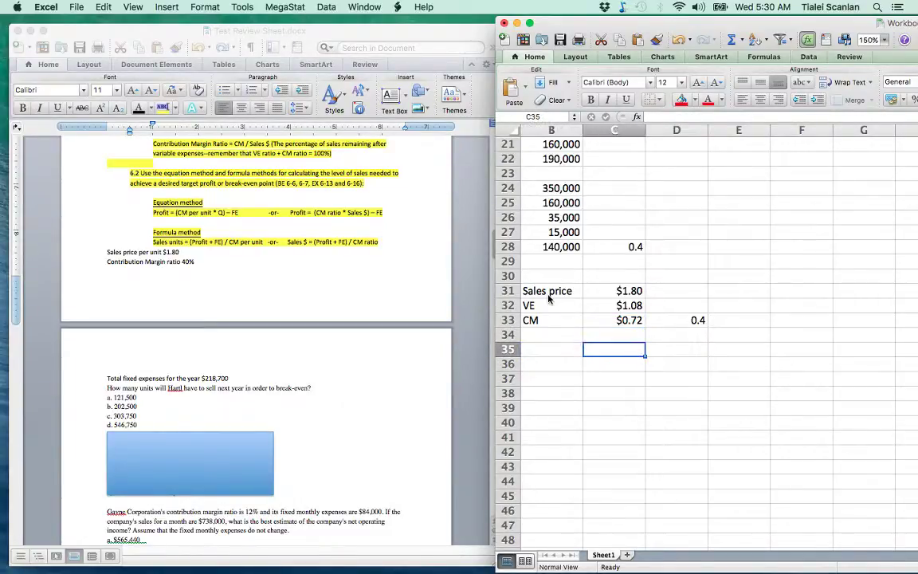
text(218700)
key(Return)
text(=)
key(Up)
text(/)
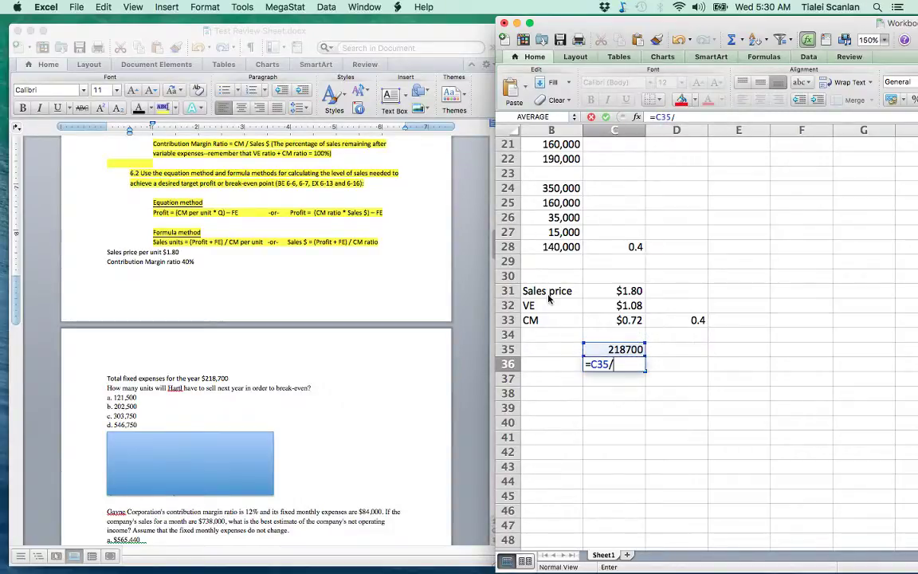
click(617, 322)
key(Return)
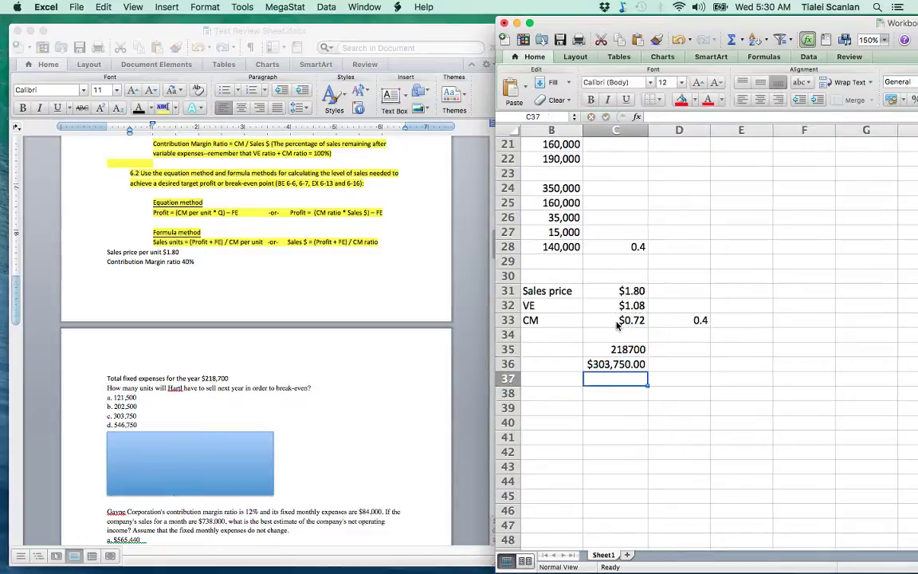
key(Up)
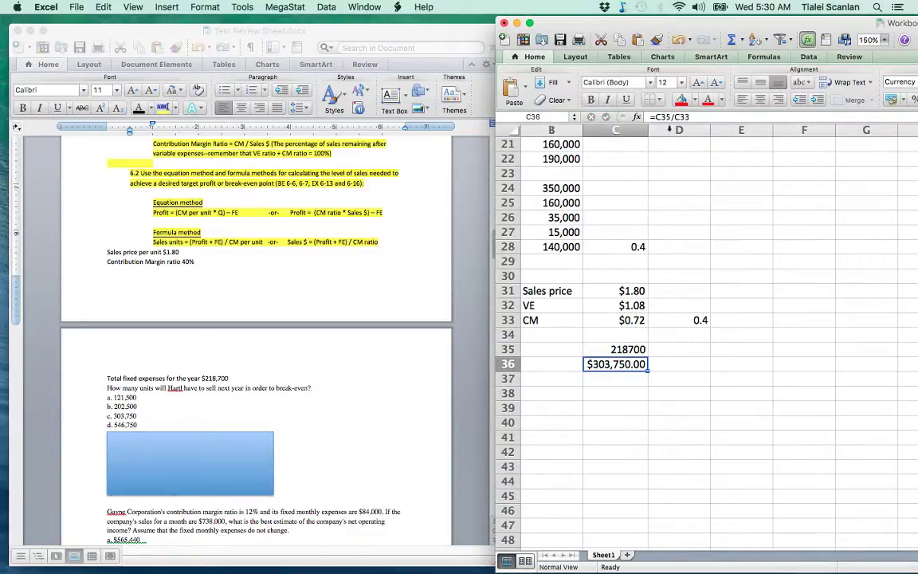
click(692, 117)
key(Return)
key(Up)
drag(678, 20, 521, 15)
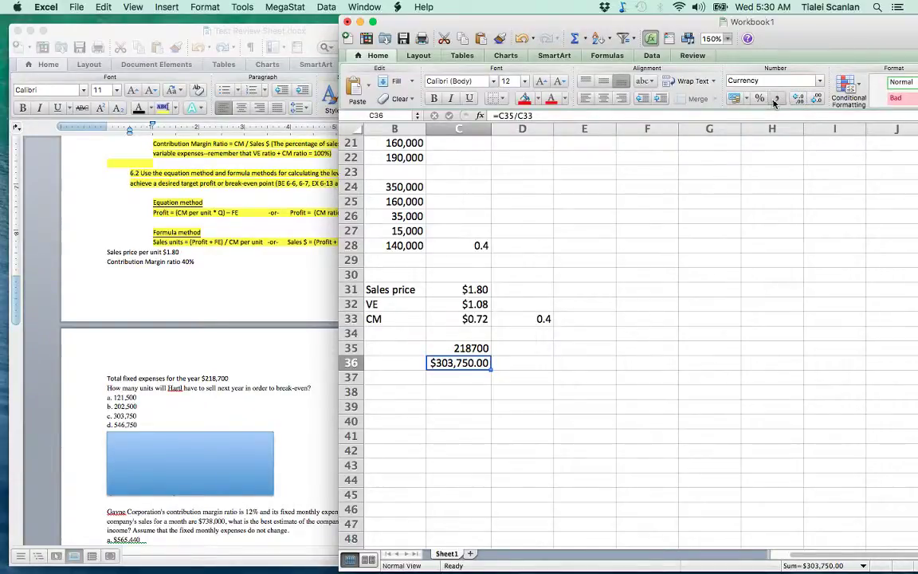
- Apply Comma Style to C36 and bring the Word review sheet forward
click(775, 100)
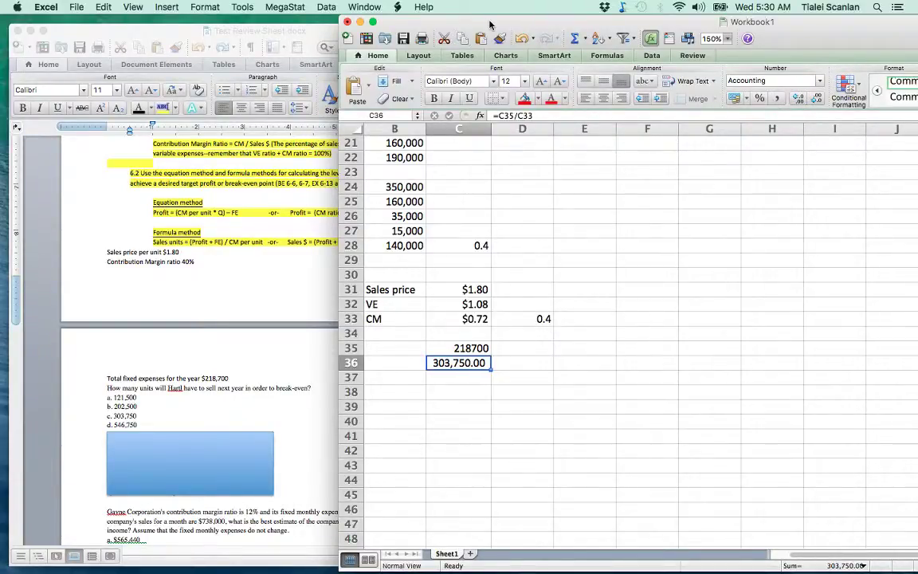
drag(408, 24, 478, 23)
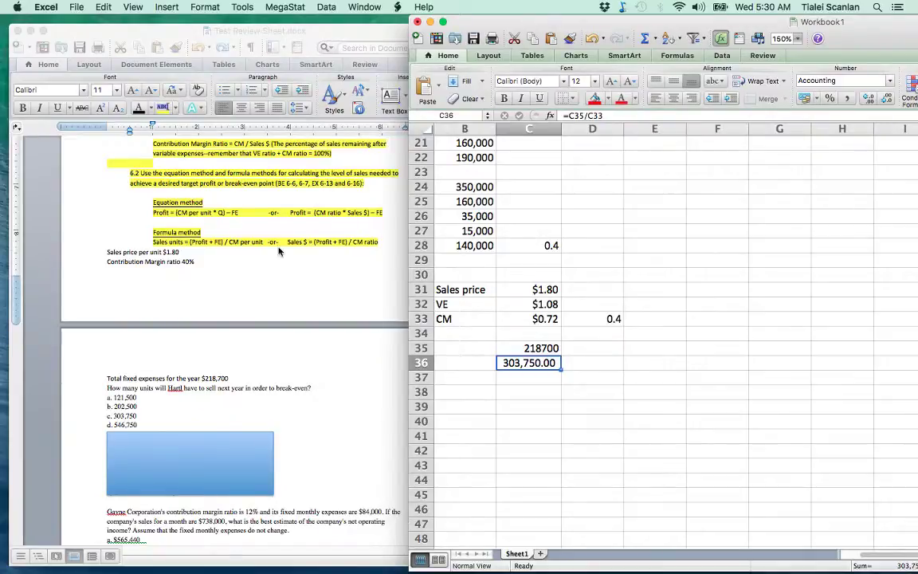
click(181, 368)
- Slide the blue box down to confirm the 303,750-unit answer, then cover it again
drag(160, 485, 162, 550)
scroll(183, 450, down, 1)
drag(178, 494, 177, 506)
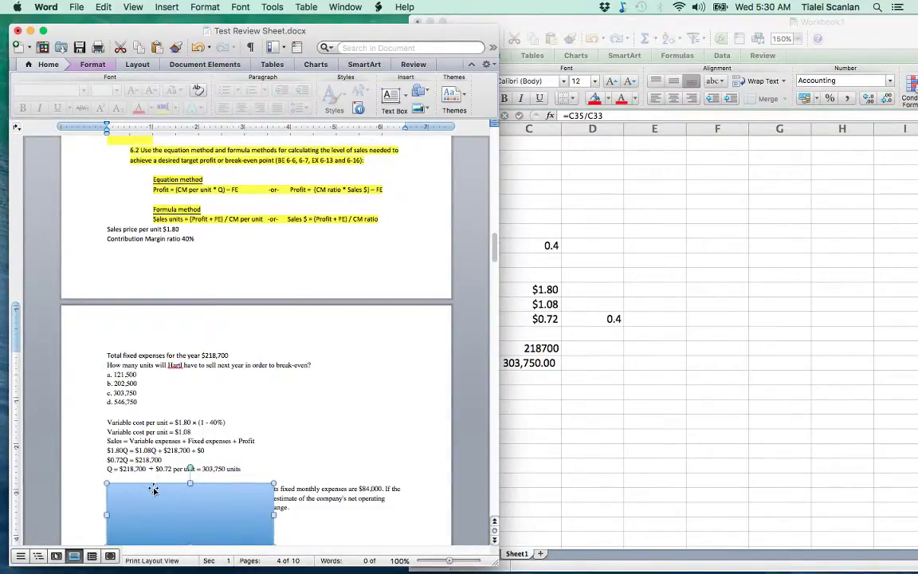
drag(217, 500, 219, 442)
click(559, 376)
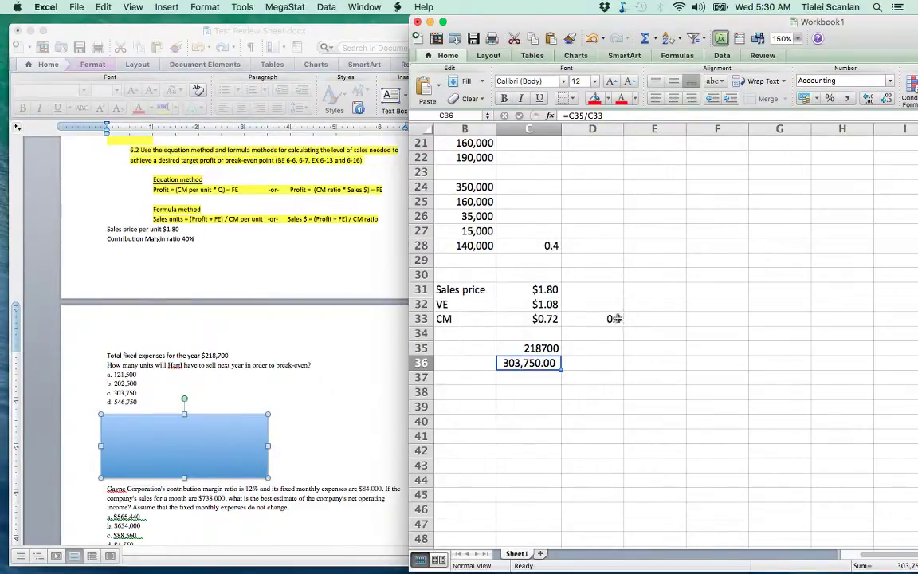
- Enter =C36*C31 in F31 for break-even sales of 546,750
click(691, 295)
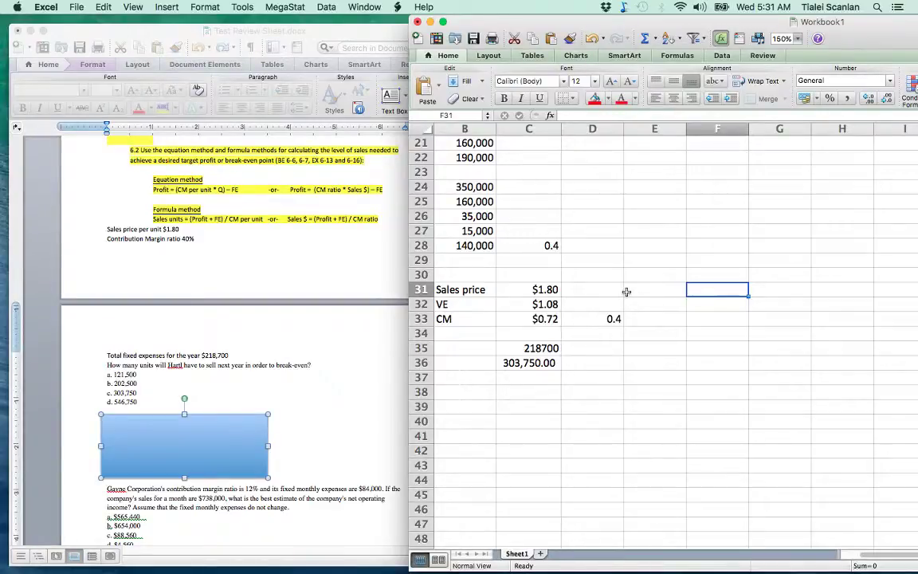
text(=)
click(533, 363)
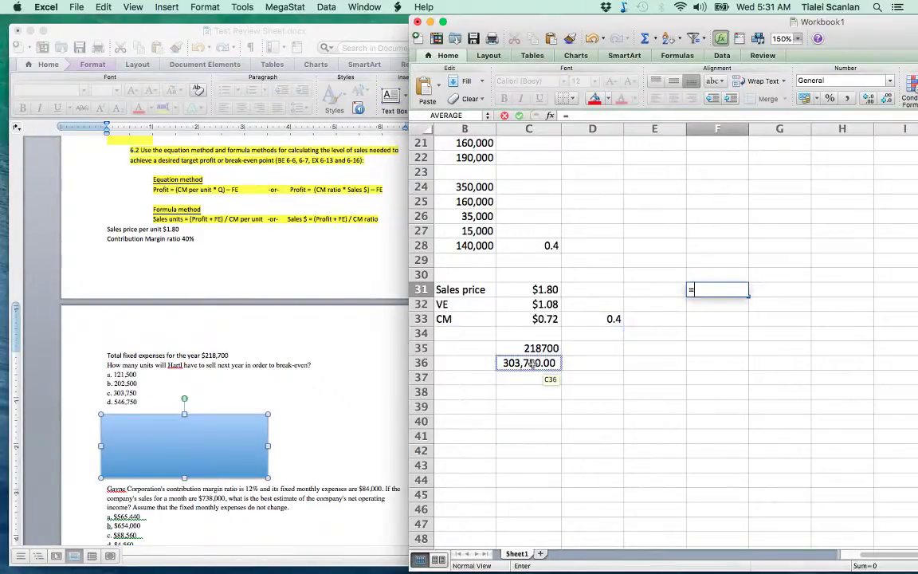
text(*)
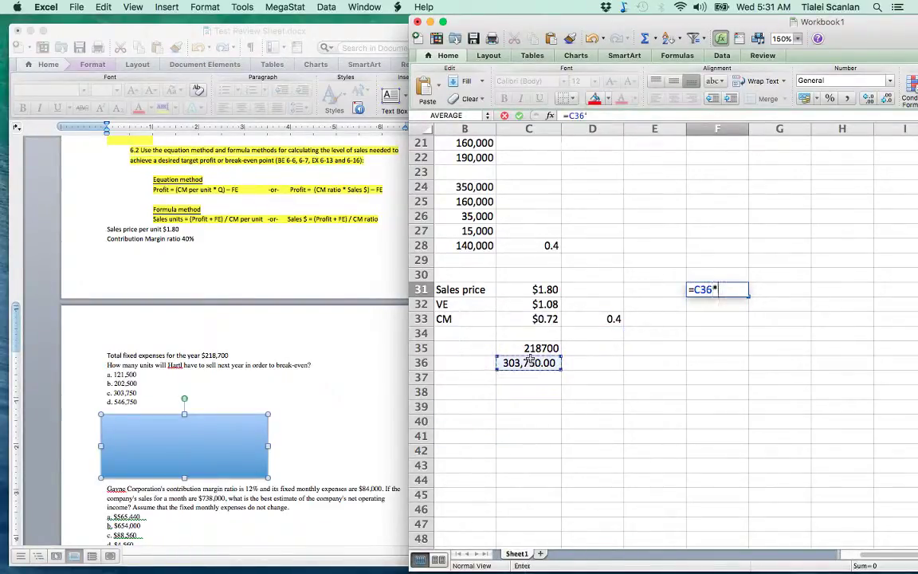
click(519, 290)
key(Return)
- Enter =C36*C32 in F32 for variable expenses of 328,050
key(Up)
key(super+c)
key(Down)
key(super+v)
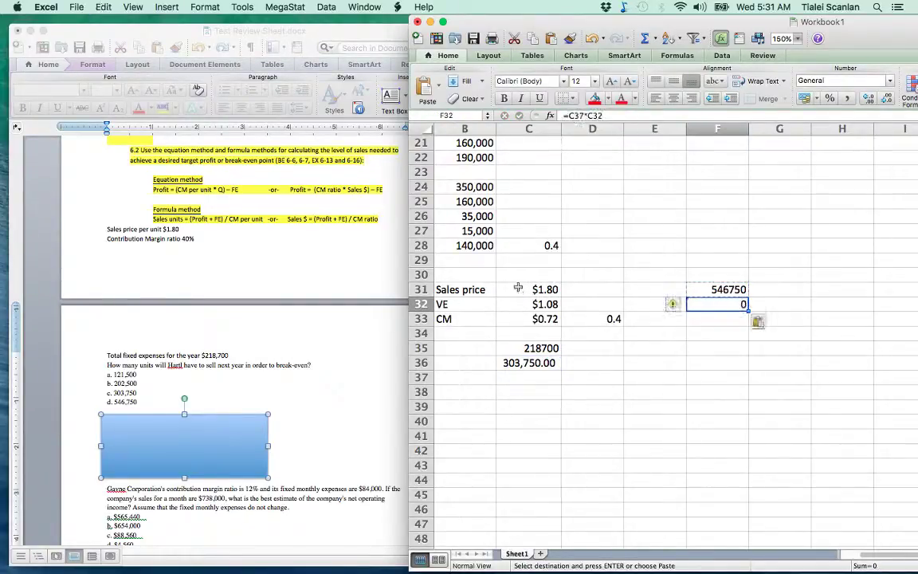
text(=)
click(520, 365)
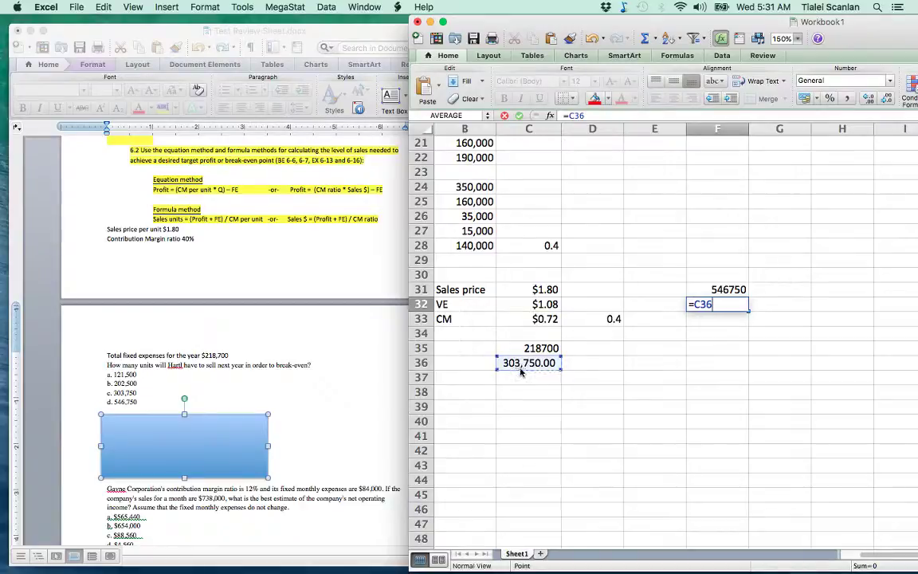
text(*)
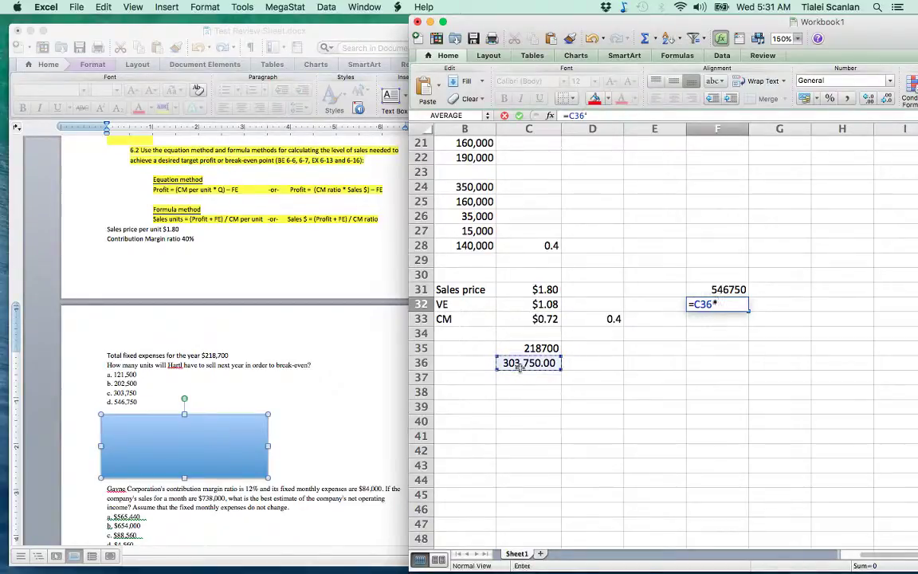
click(526, 307)
key(Return)
- Enter =F31-F32 in F33 for a contribution margin of 218,700
key(Up)
key(Down)
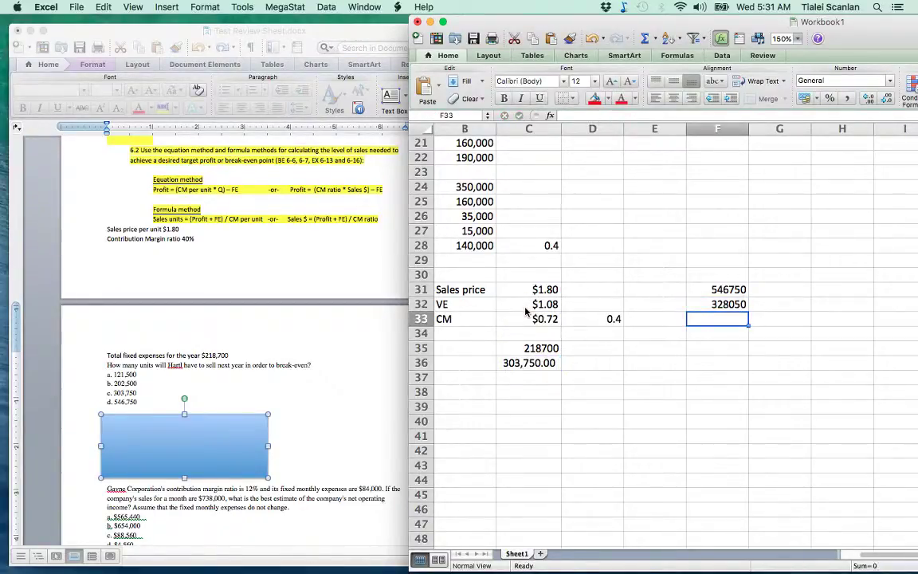
text(=)
key(Up)
key(Up)
text(-)
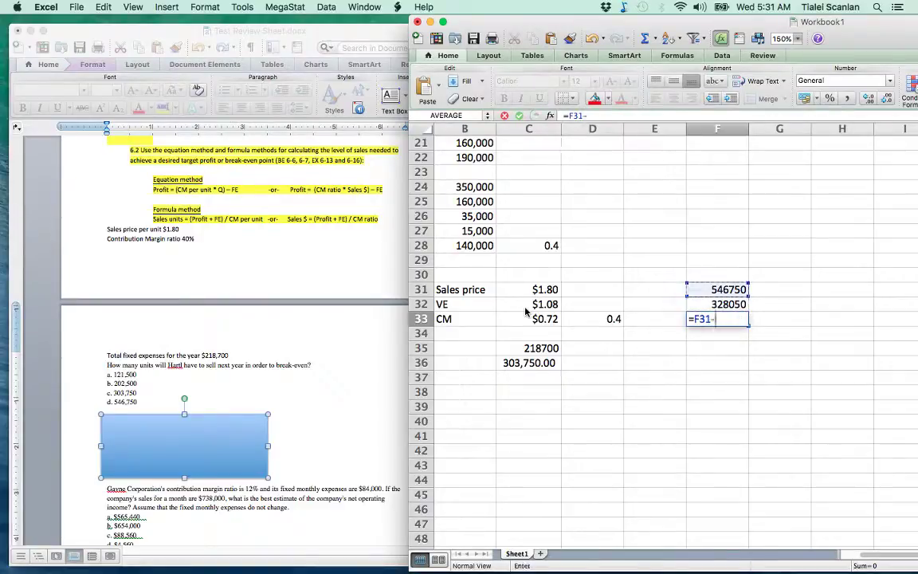
key(Up)
key(Return)
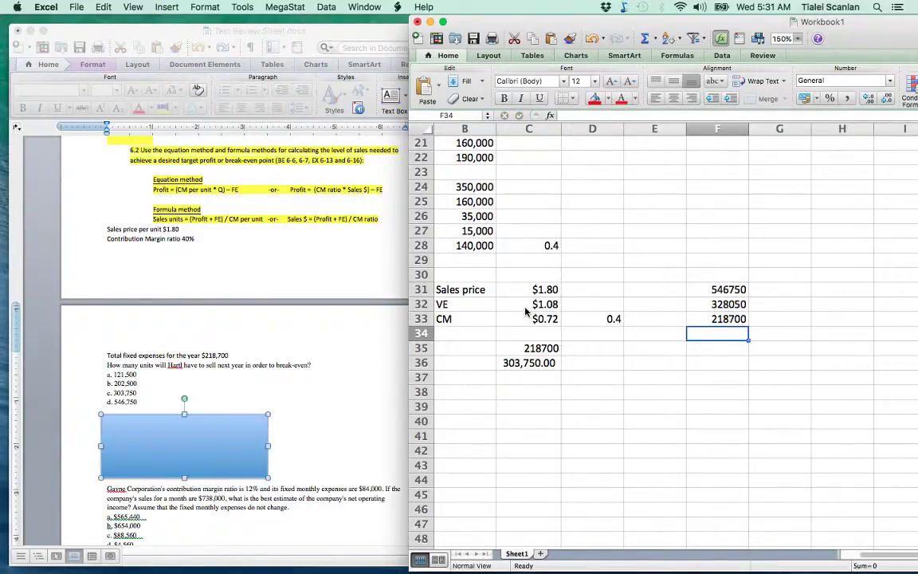
- Apply Comma Style to the F31:F33 results
drag(706, 290, 710, 319)
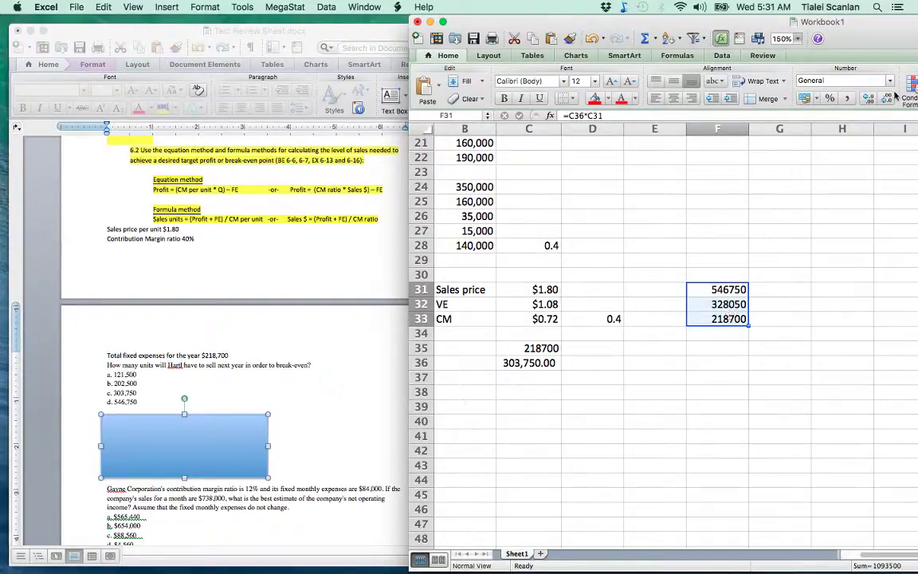
click(847, 97)
click(709, 329)
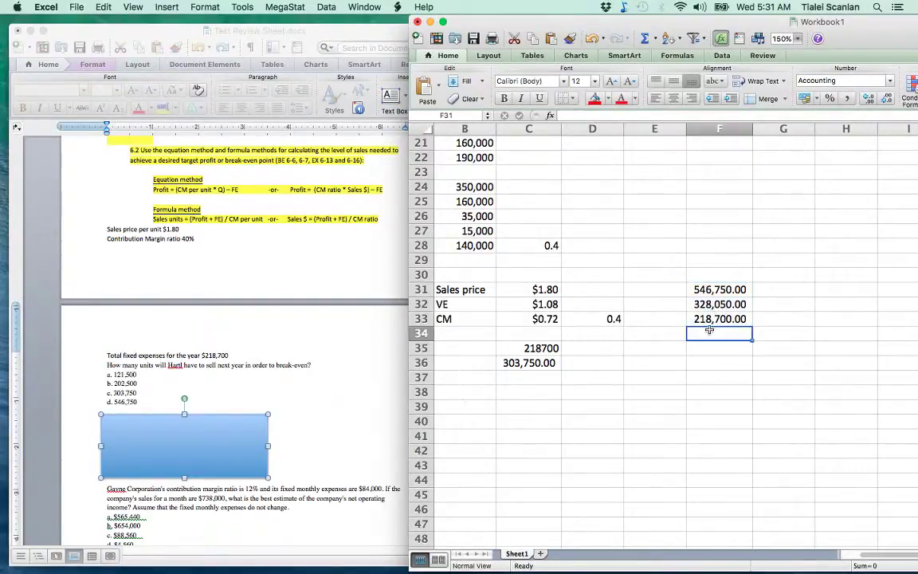
click(530, 348)
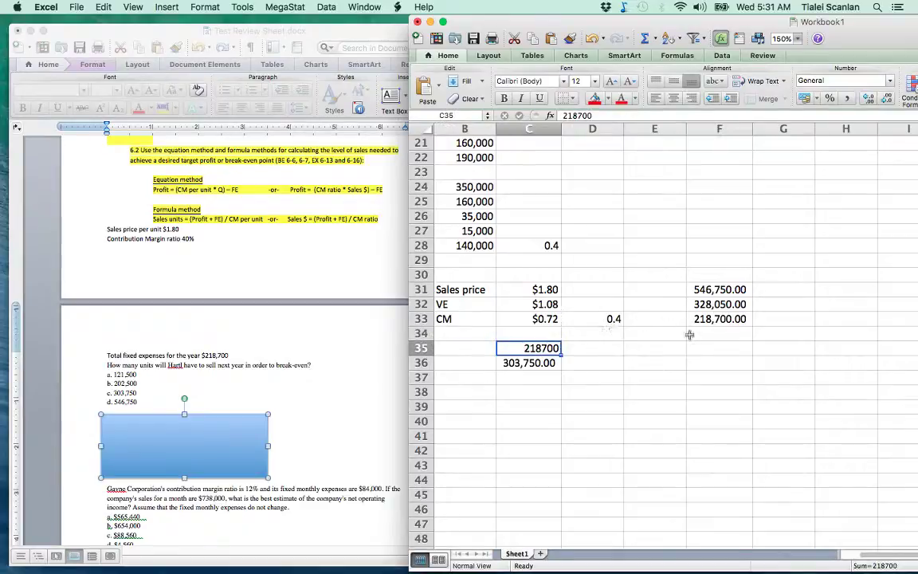
- Label E31:E34 as Sales, VE, CM and FE
click(657, 289)
text(Sales)
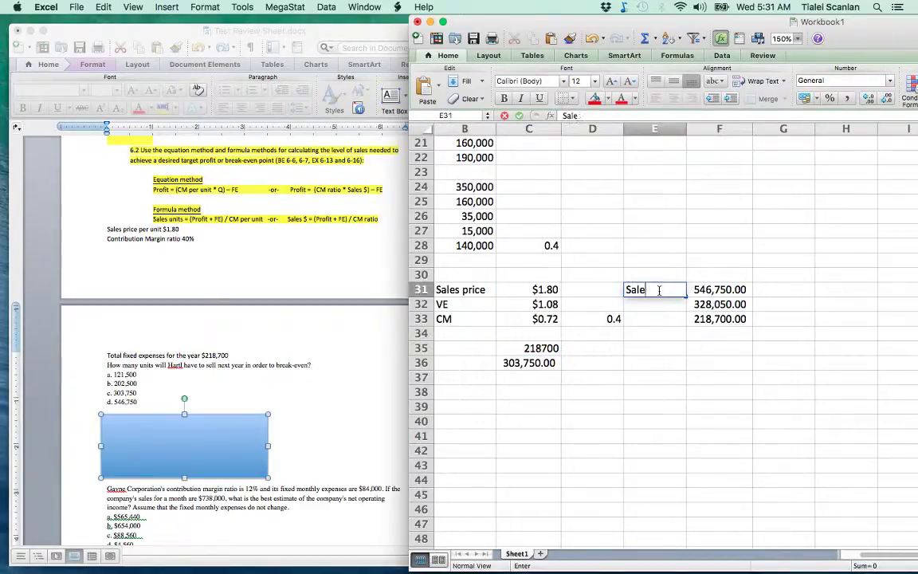
key(Return)
text(VE)
key(Return)
text(CM)
key(Return)
text(FE)
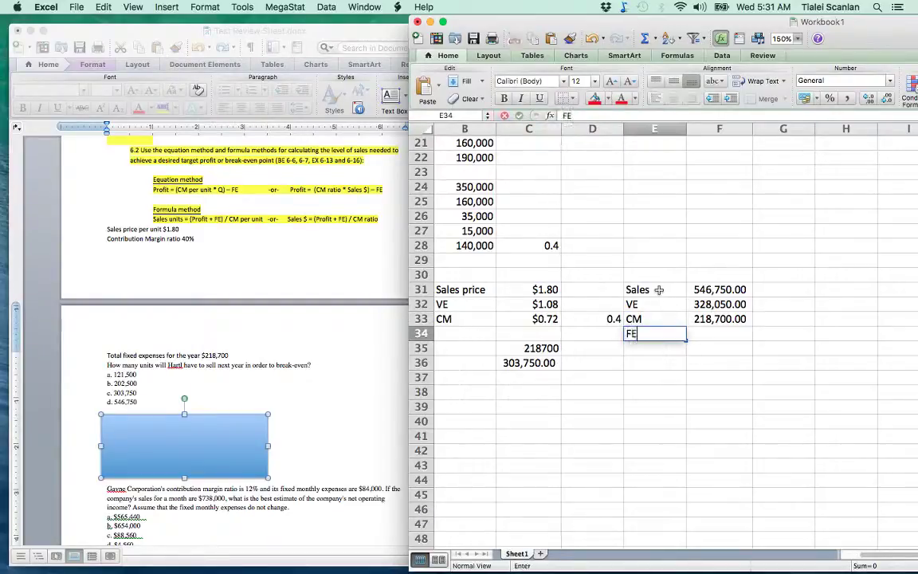
key(Return)
- Enter =C35 in F34 so fixed expenses show 218700
key(Left)
key(Left)
key(Right)
key(Right)
key(Right)
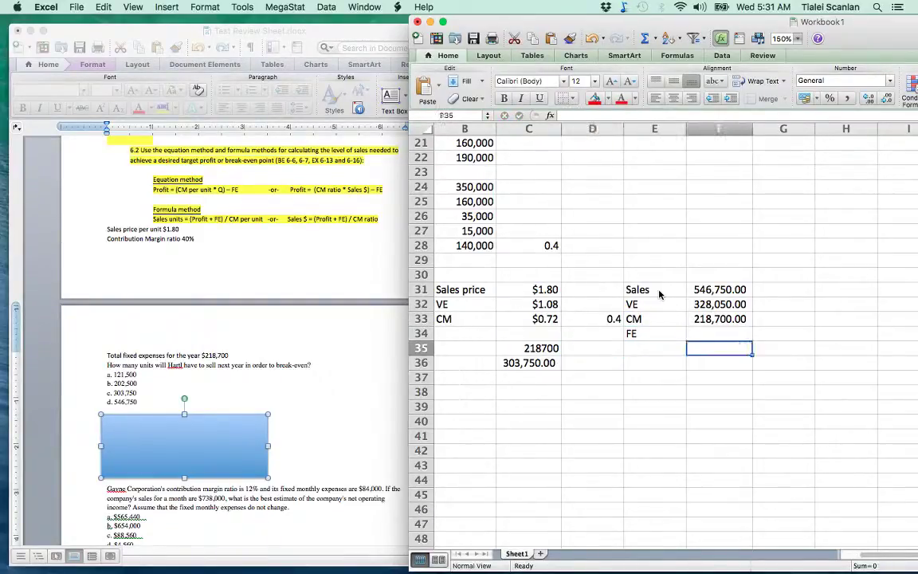
key(Up)
text(=)
click(550, 351)
key(Return)
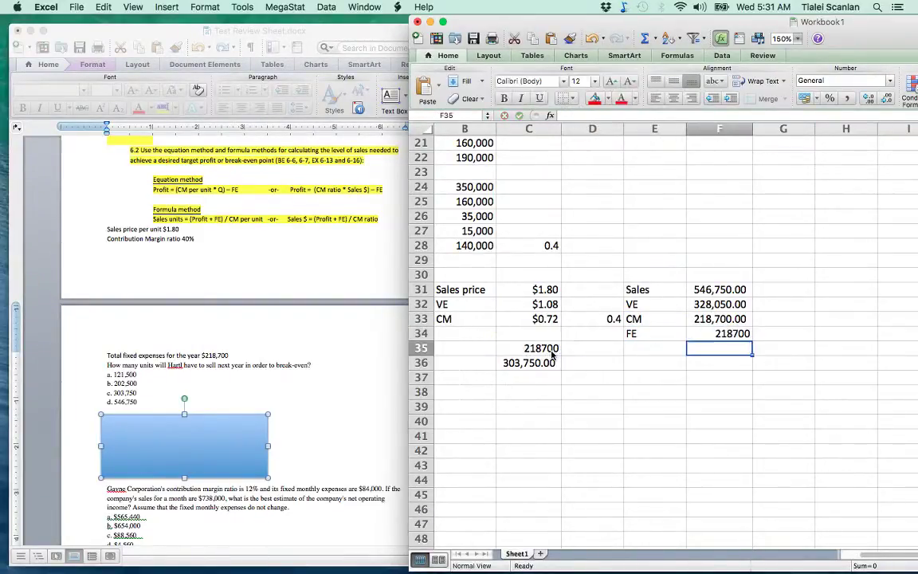
- Enter =F33-F34 in F35 for zero net operating income and label it NOI
text(=)
key(Up)
key(Up)
text(-)
key(Up)
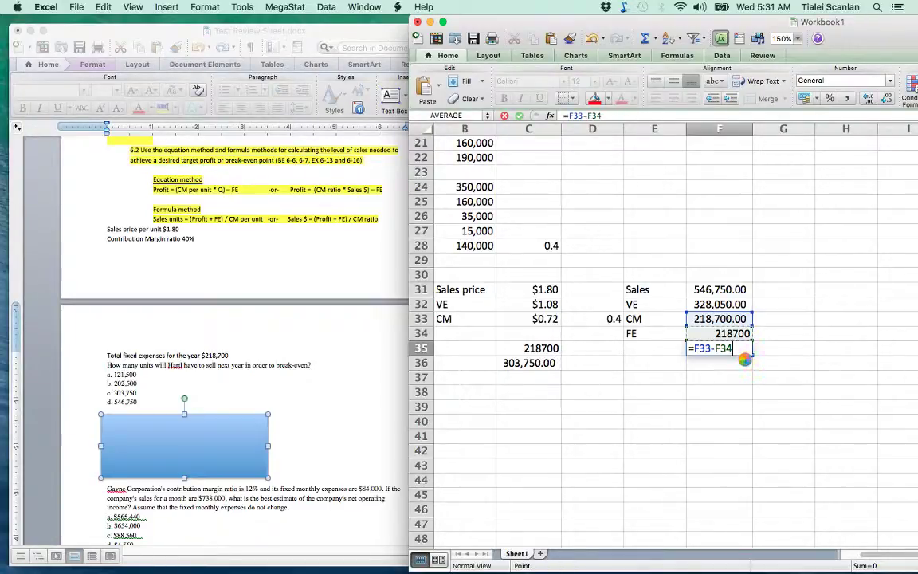
key(Return)
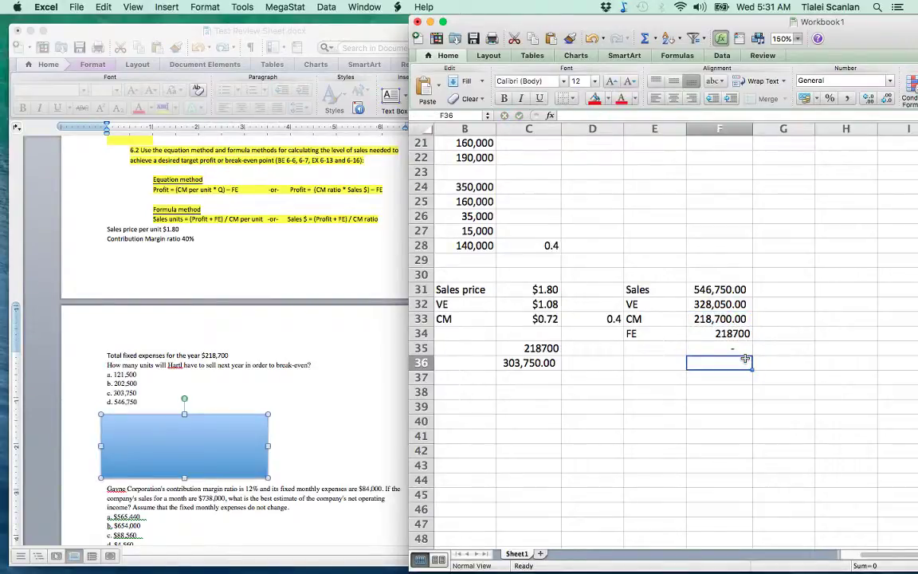
key(Up)
key(Left)
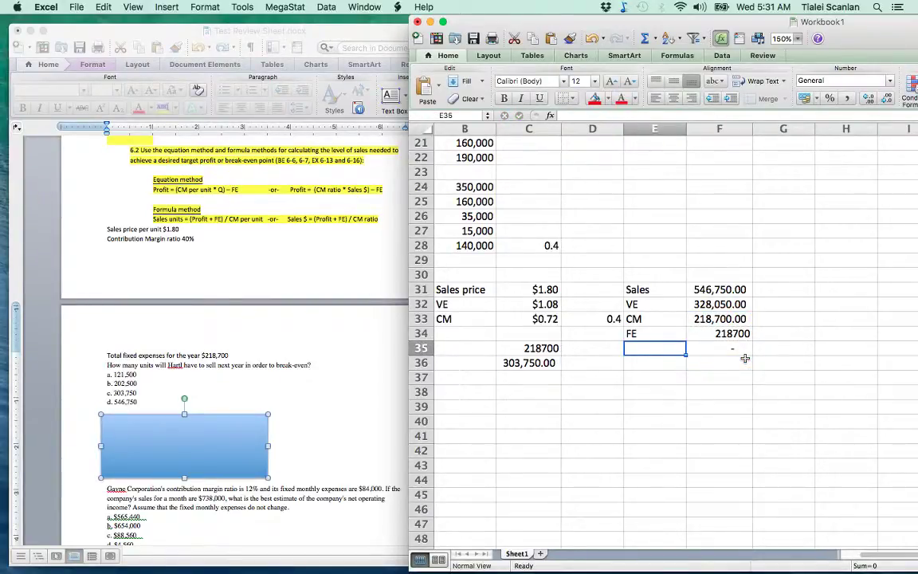
text(NOI)
key(Return)
key(Up)
key(Up)
key(Right)
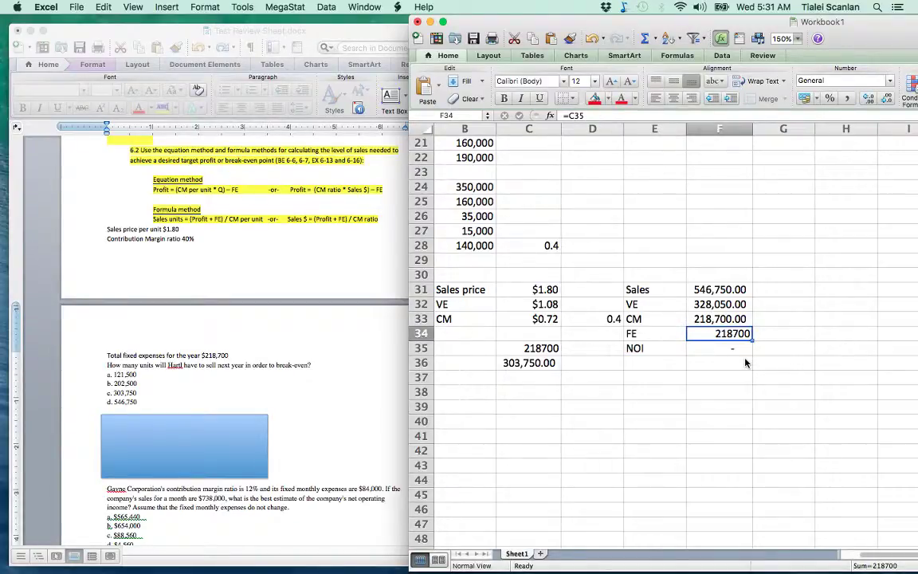
- Duplicate the blue answer box below answer d of the Gayne Corporation question, then return to Excel
click(248, 432)
drag(248, 432, 252, 411)
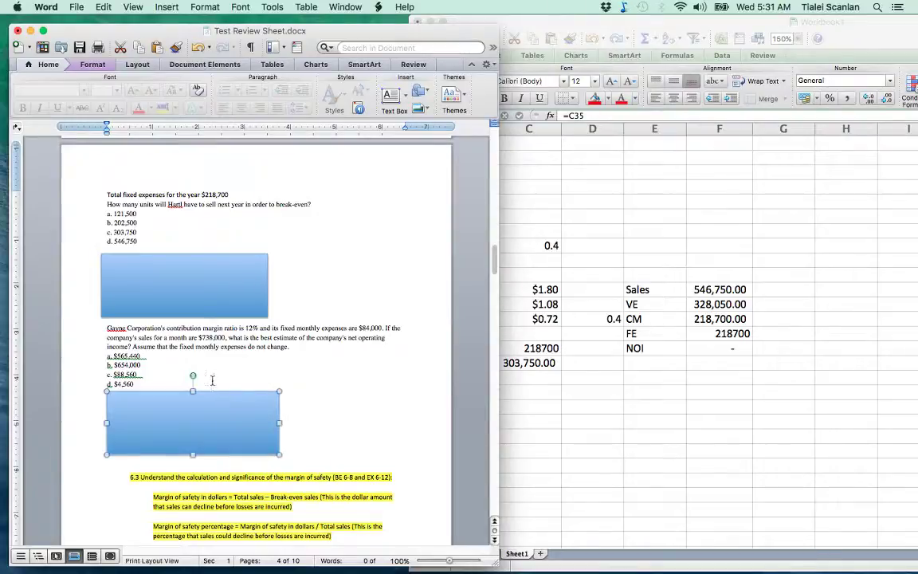
click(164, 319)
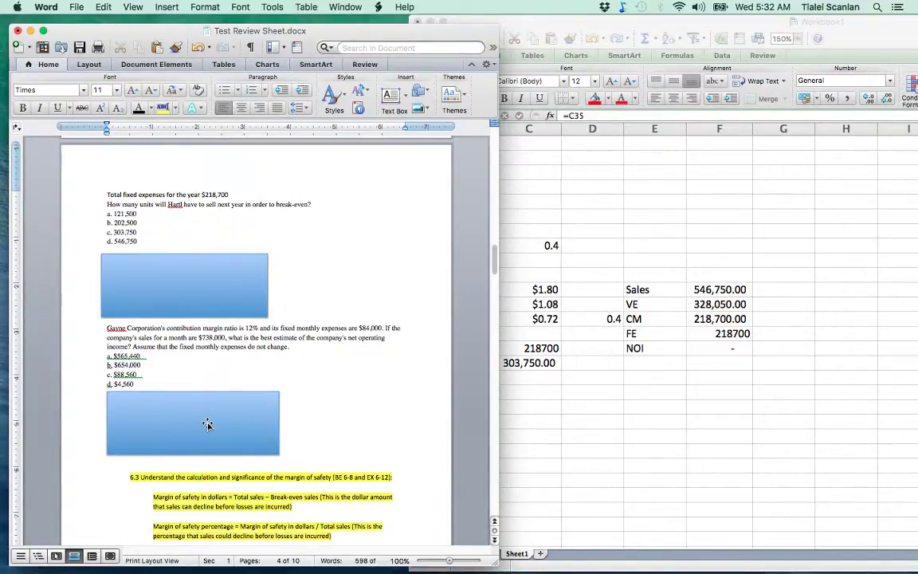
click(510, 263)
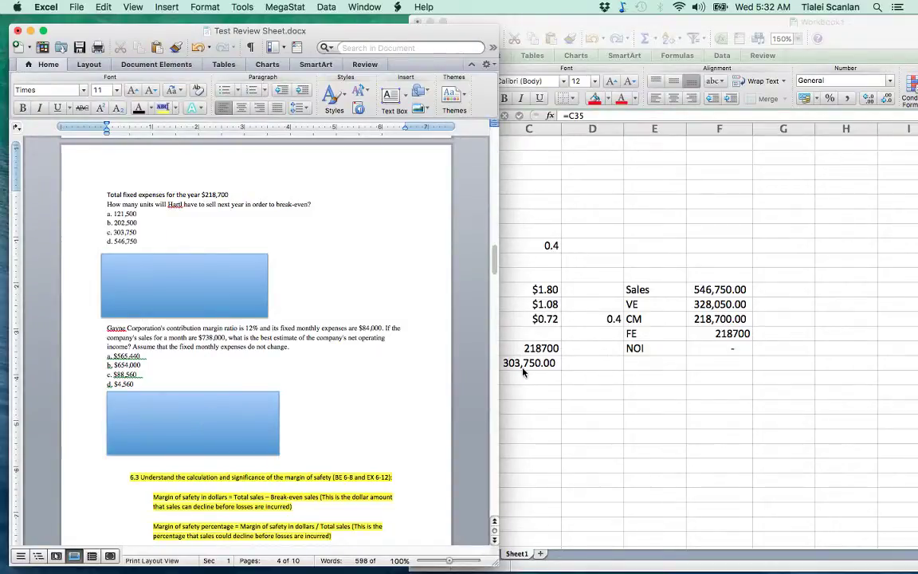
click(476, 407)
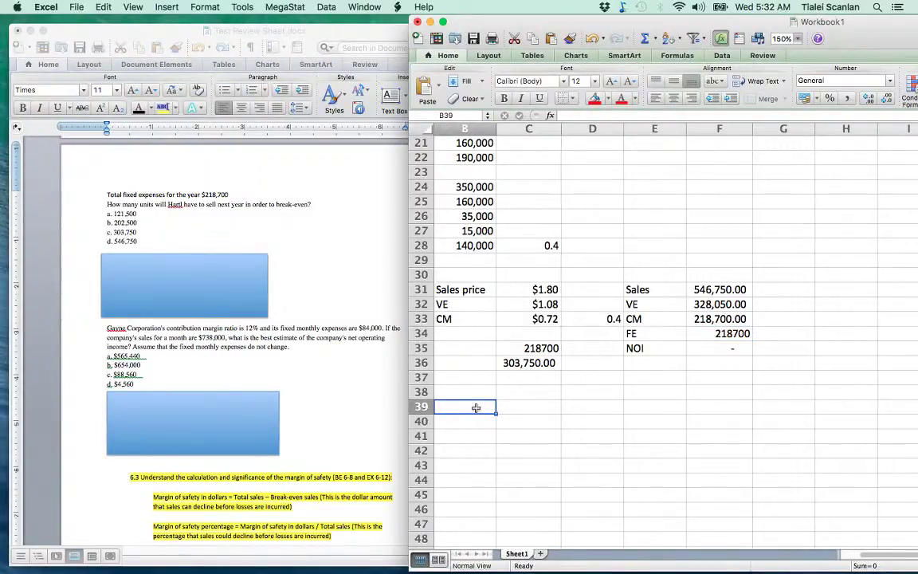
- Copy the five statement labels into B39:B43 for the Gayne statement
key(Right)
key(Down)
key(Down)
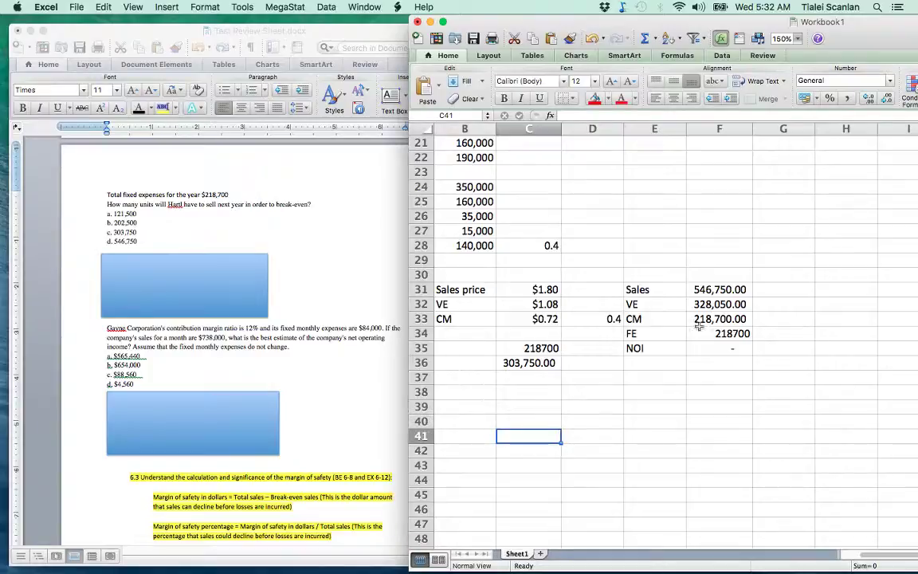
drag(658, 286, 642, 349)
key(super+c)
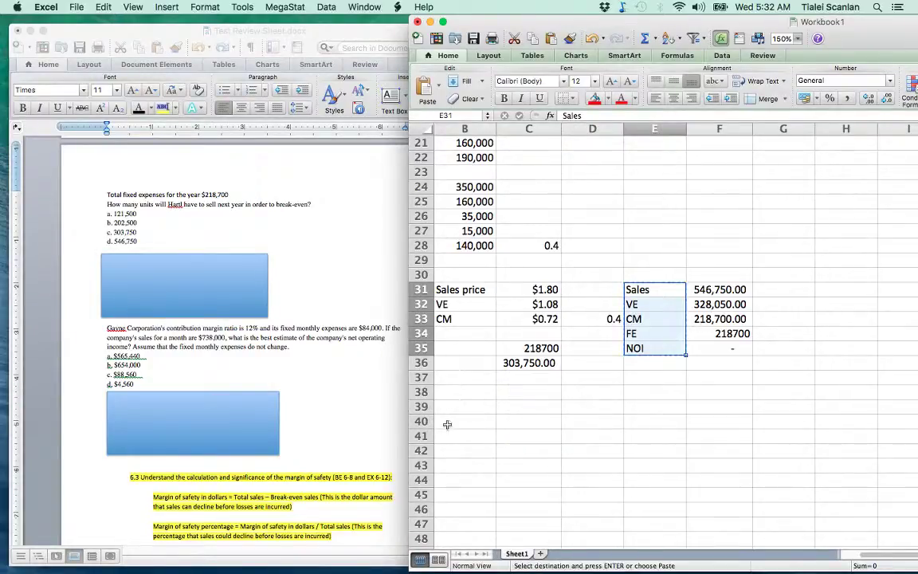
click(443, 405)
key(super+v)
- Enter sales of 738000, fixed expenses of 84000 and a 12% contribution margin ratio
click(516, 408)
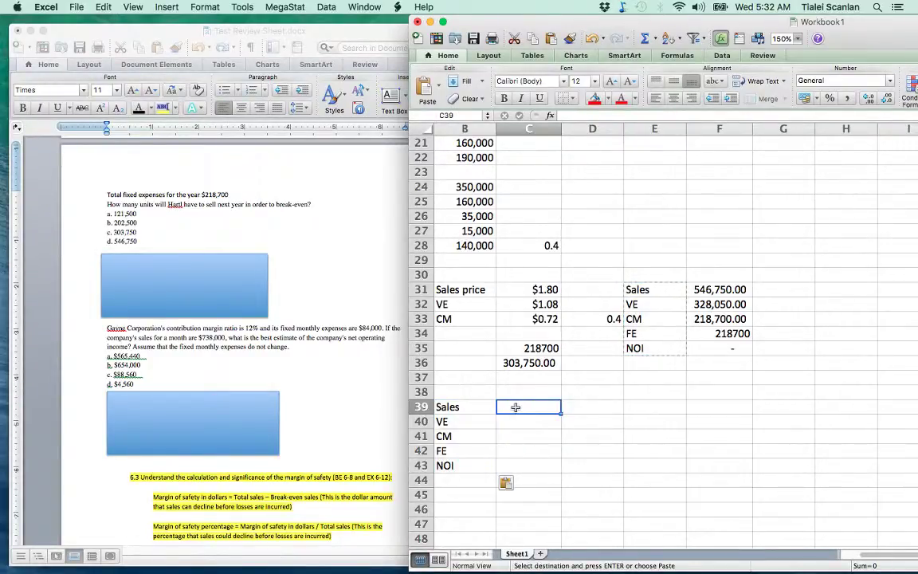
text(738000)
key(Return)
key(Return)
key(Return)
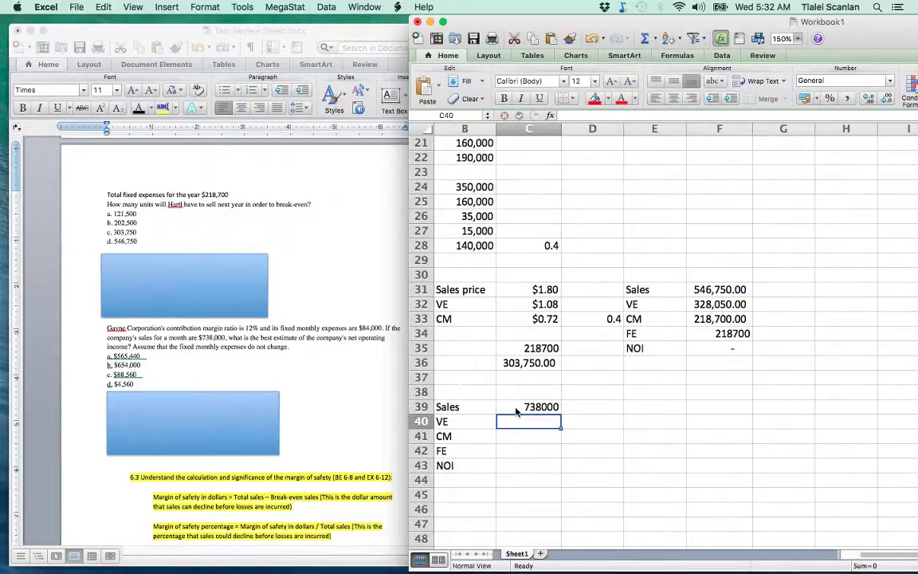
text(84000)
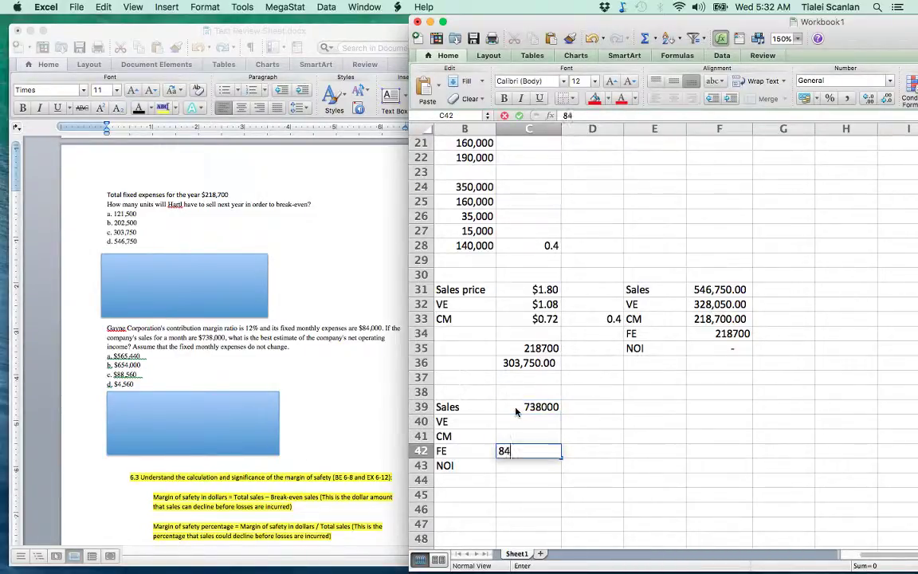
key(Return)
key(Up)
key(Up)
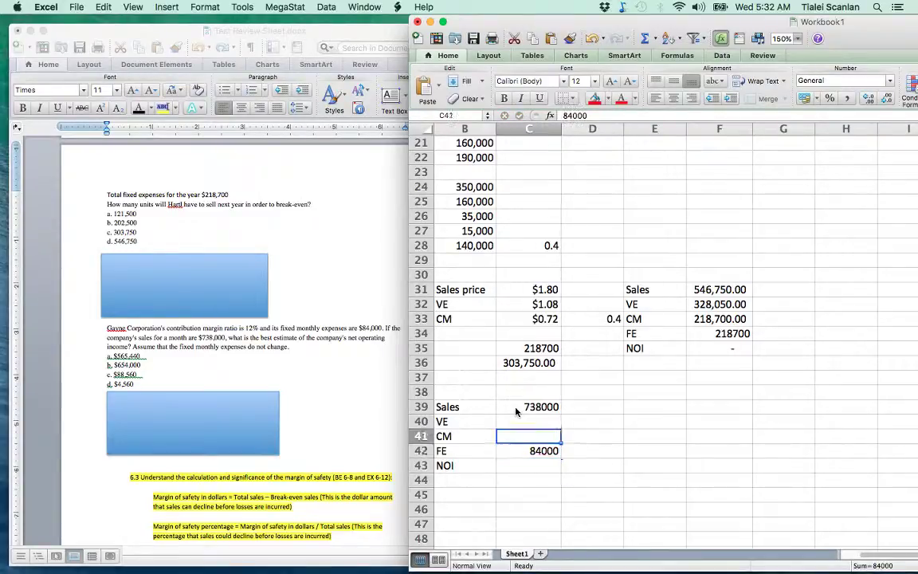
key(Right)
text(12%)
key(Return)
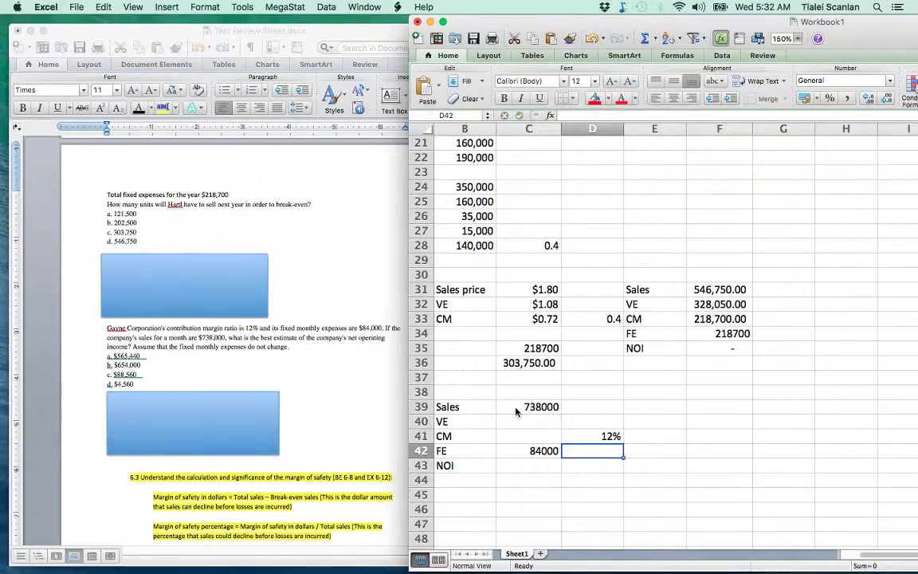
- Put a '?' placeholder in the net operating income cell
key(Left)
key(Down)
text(?)
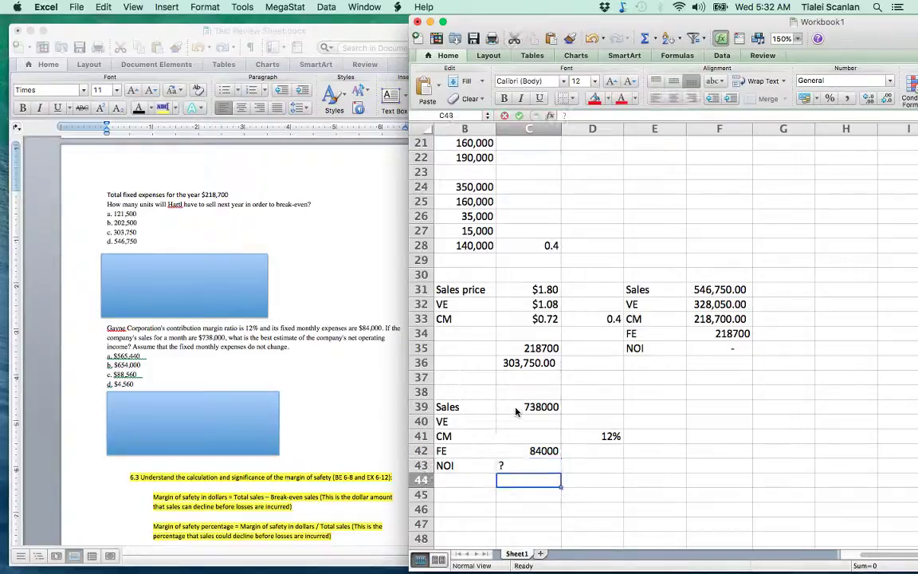
key(Up)
key(Up)
- Calculate the contribution margin as =D41*C39, giving 88,560
key(Up)
key(Down)
key(Down)
key(Up)
key(Up)
text(=)
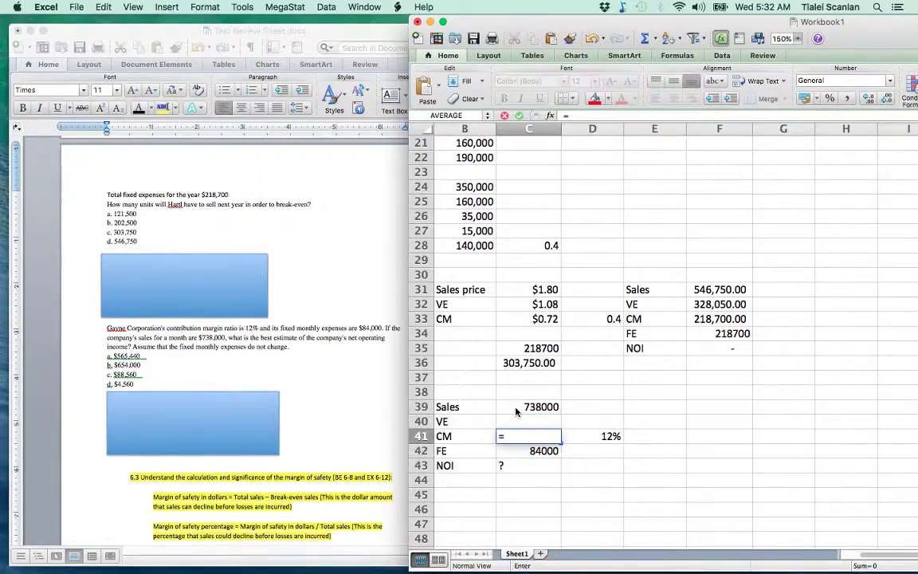
key(Right)
text(*)
key(Up)
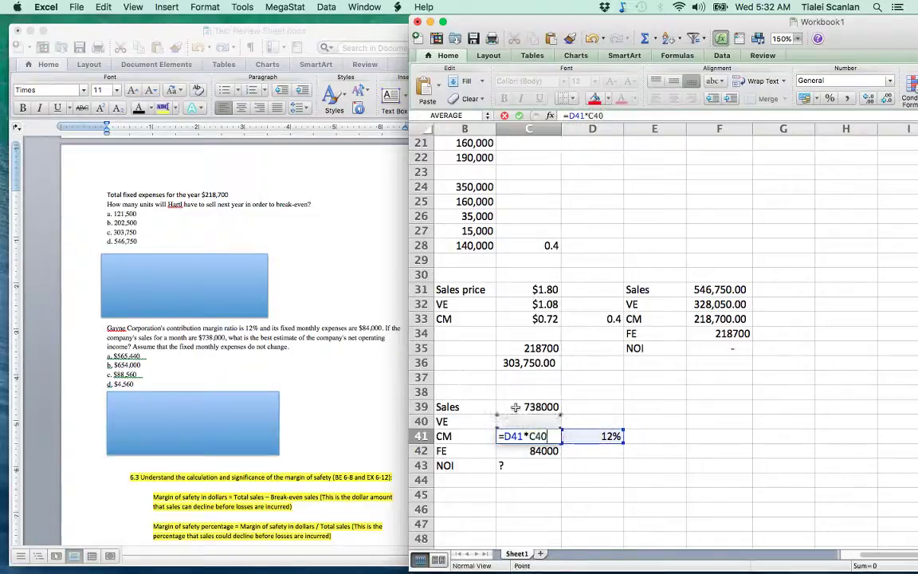
key(Up)
key(Return)
key(Up)
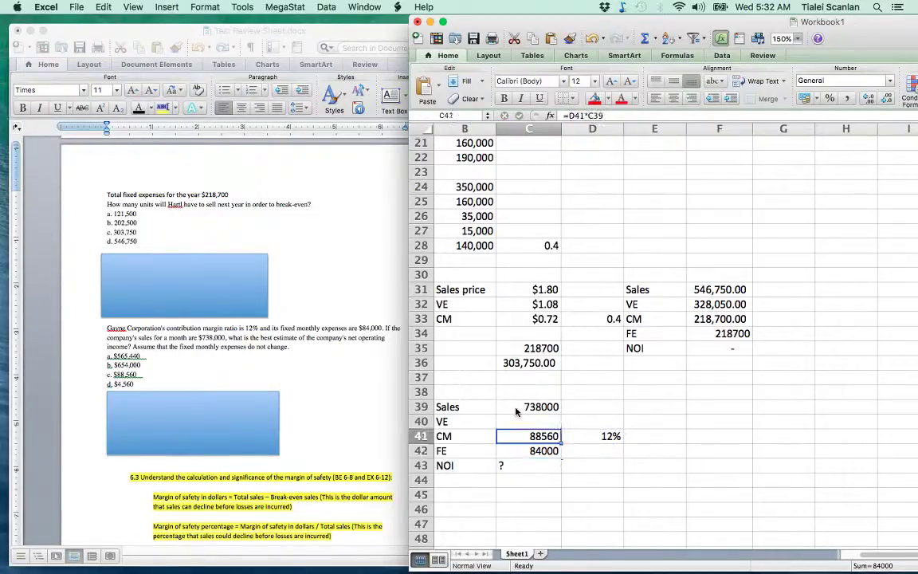
- Apply Comma Style to the amounts in C39:C42
drag(515, 408, 526, 451)
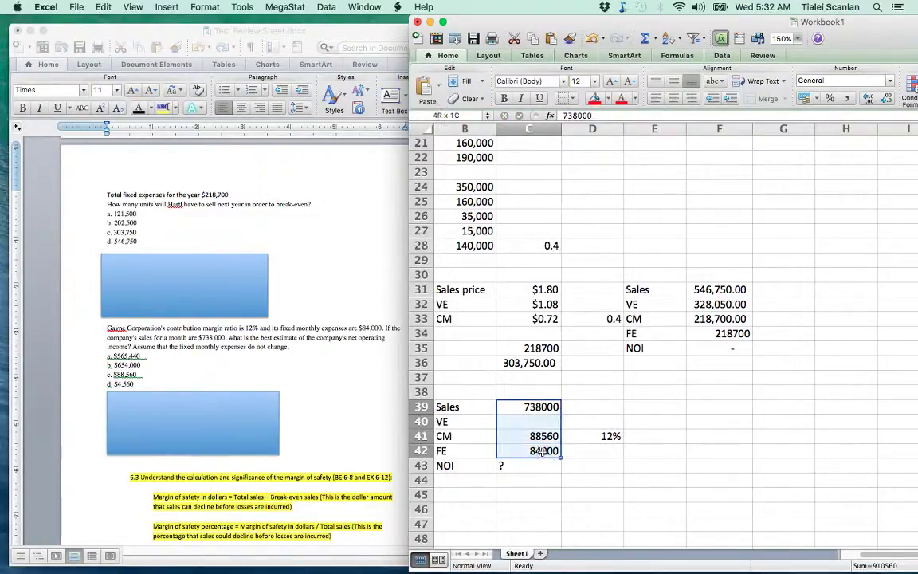
click(847, 98)
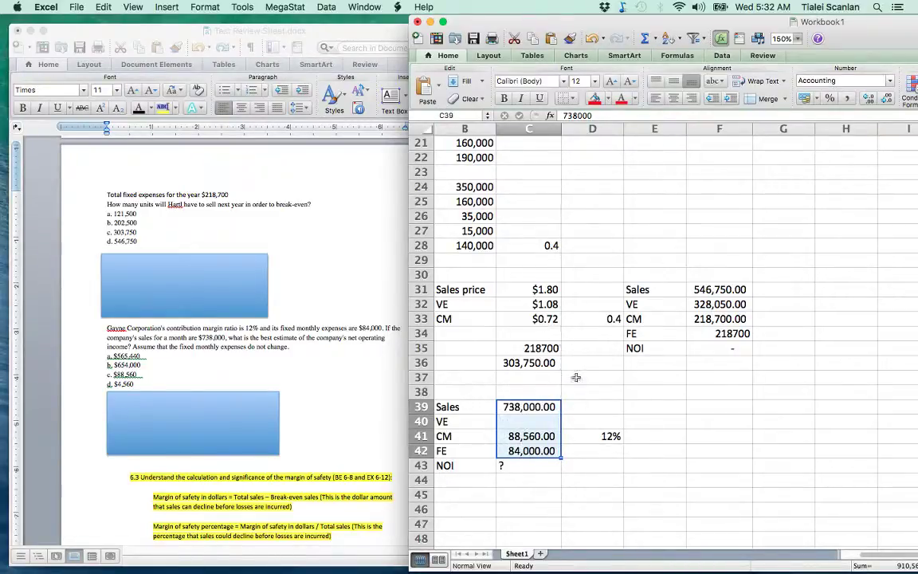
click(531, 421)
key(Down)
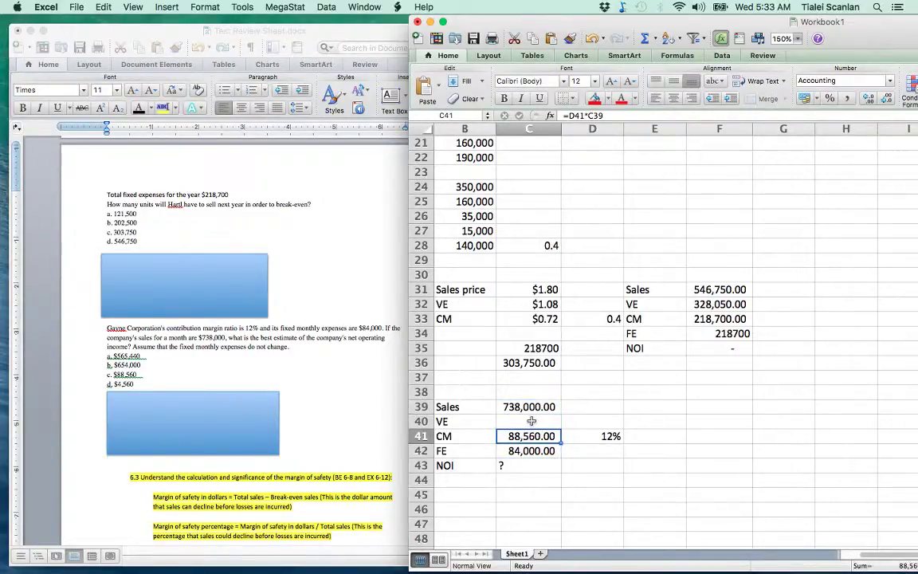
- Add a bottom border under the variable expenses amount
click(531, 421)
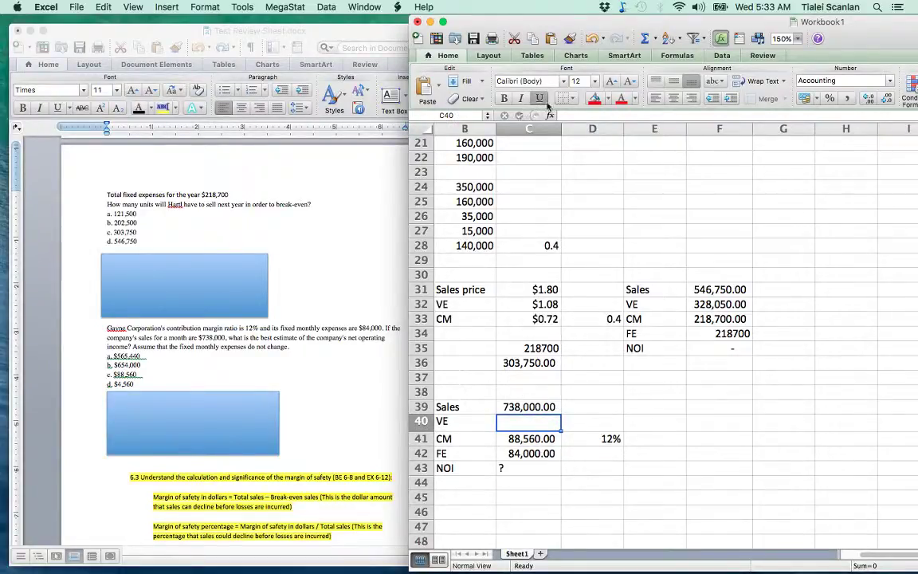
click(572, 98)
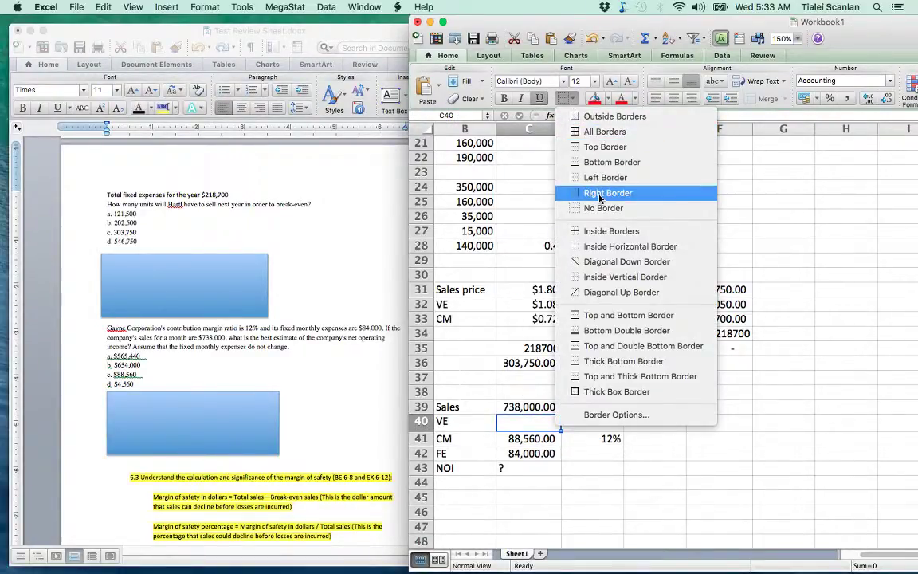
click(589, 162)
- Compute variable expenses as =C39-C41, giving 649,440.00
click(550, 437)
click(529, 421)
text(=C39-C41)
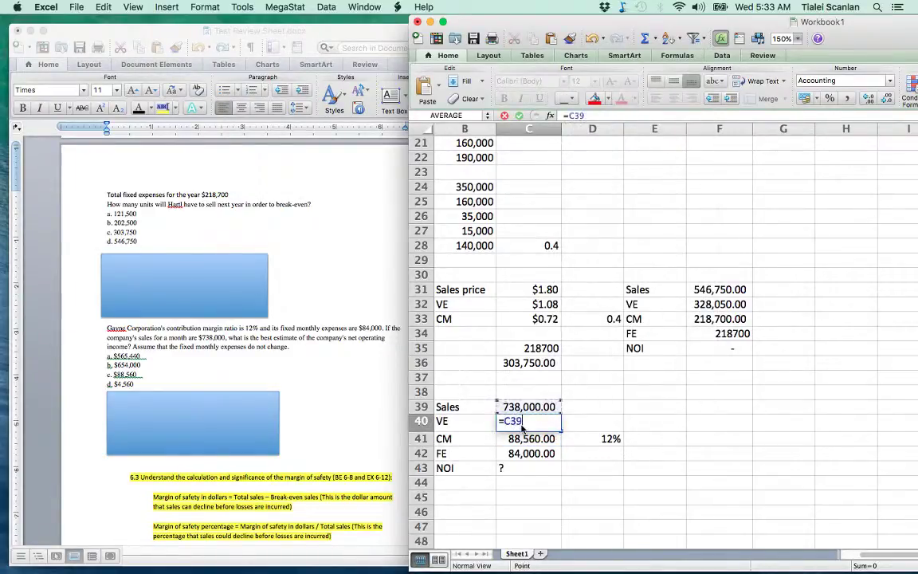
key(Return)
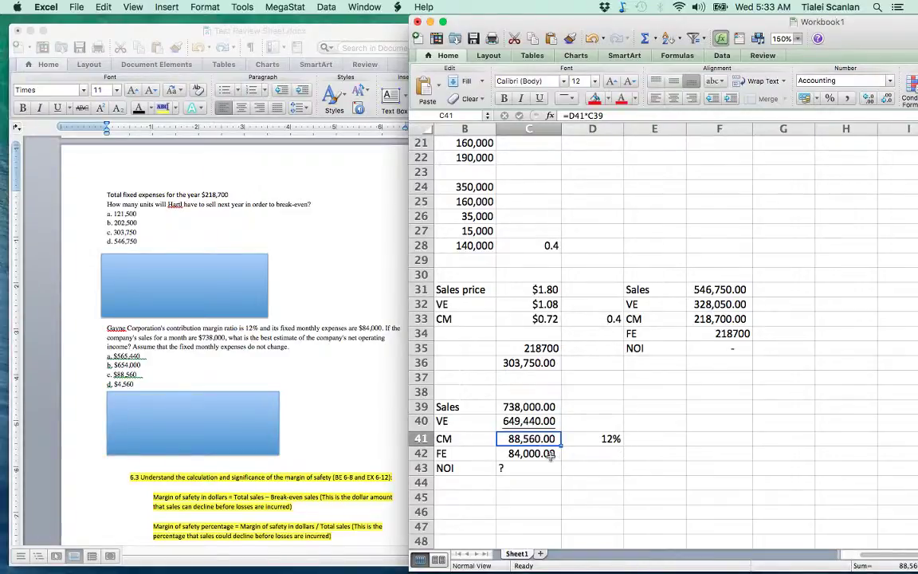
- Compute net operating income as =C41-C42, giving 4,560.00
click(532, 454)
click(521, 467)
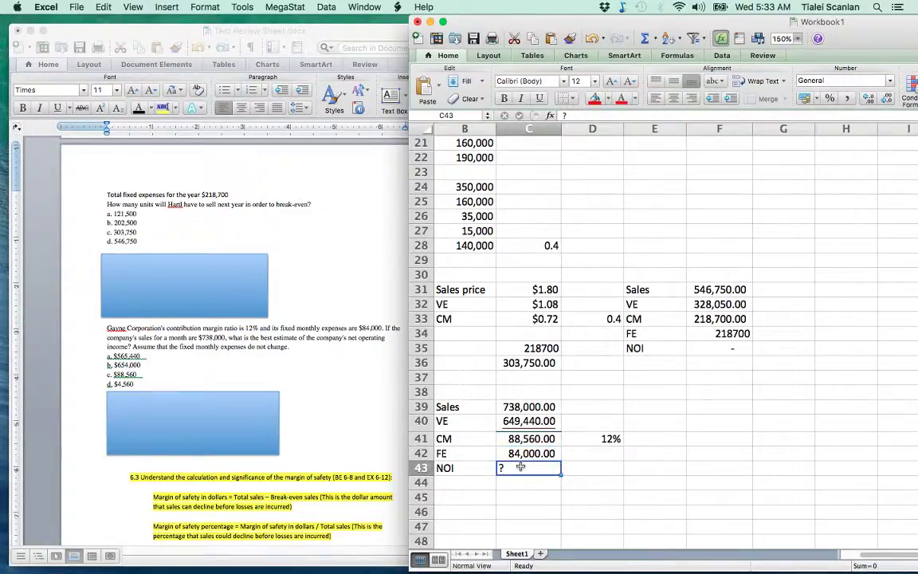
text(=)
key(Up)
key(Up)
text(-)
key(Up)
key(Return)
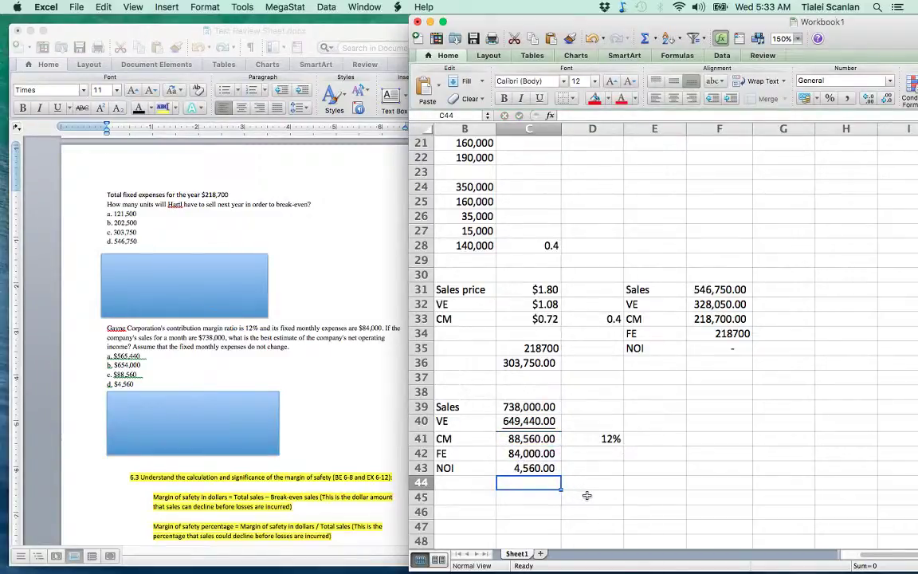
- Move the blue box aside to reveal the $4,560 Gayne answer, then cover it again
click(227, 405)
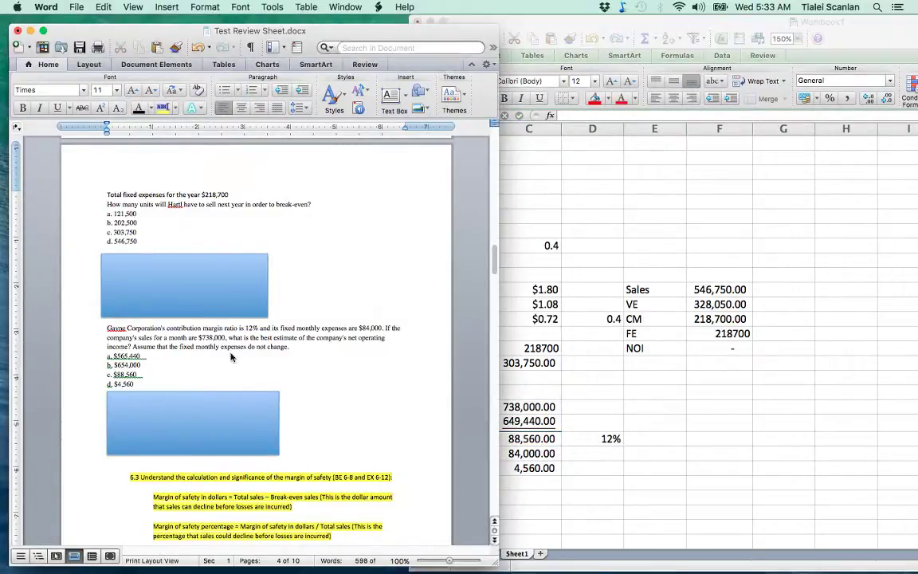
click(214, 439)
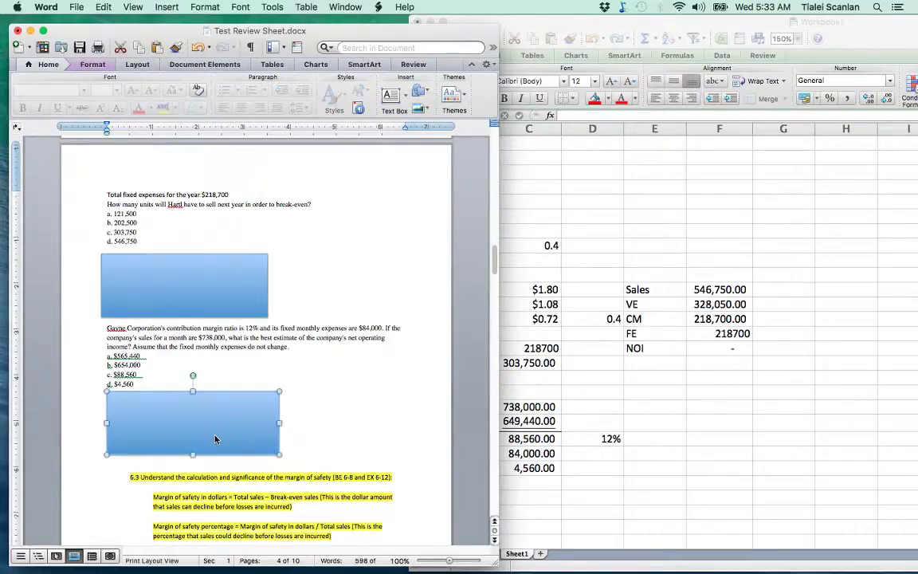
drag(221, 421, 238, 345)
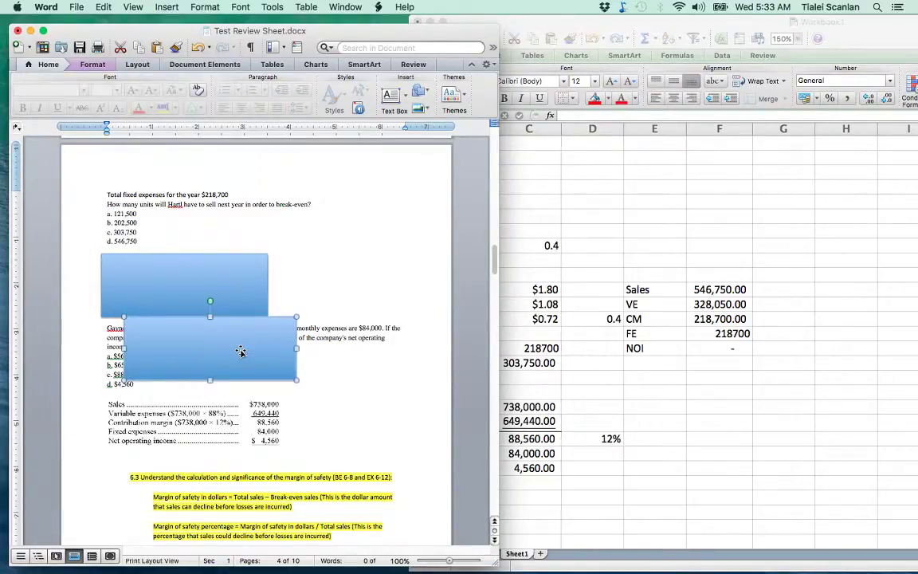
drag(240, 354, 177, 391)
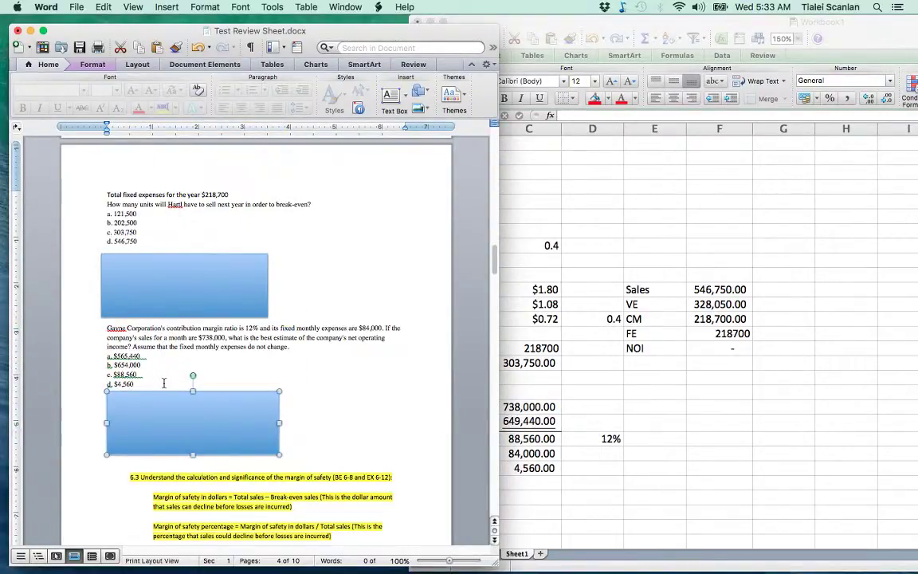
scroll(164, 383, down, 5)
scroll(164, 383, down, 3)
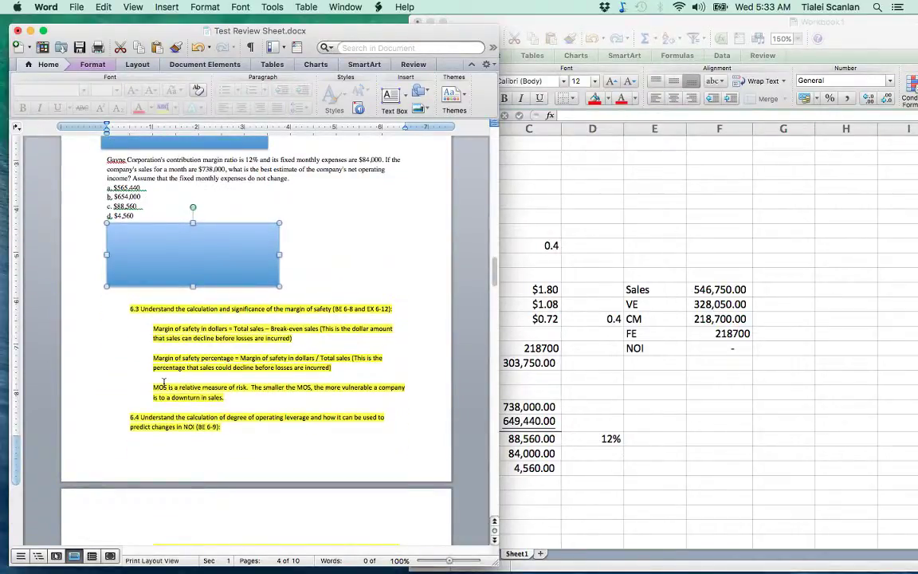
scroll(164, 383, down, 1)
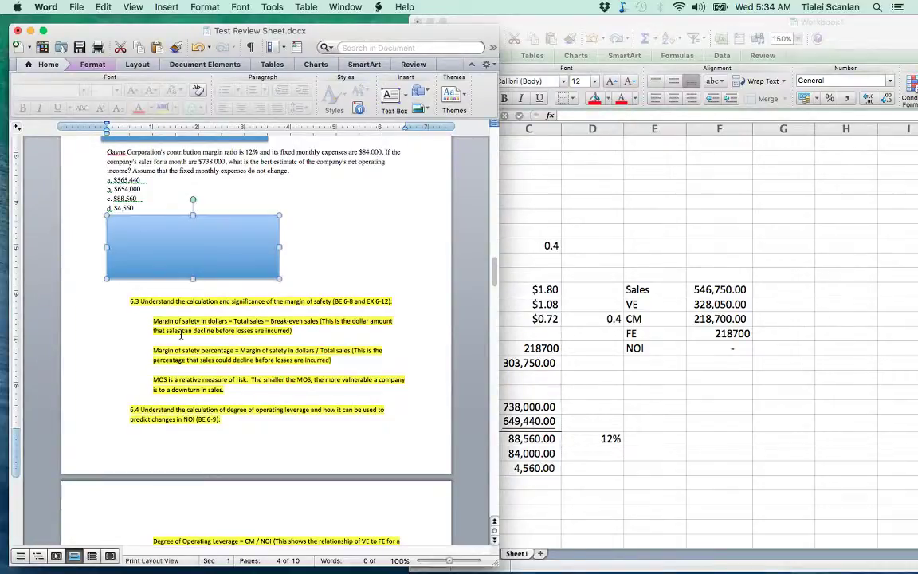
scroll(182, 336, down, 2)
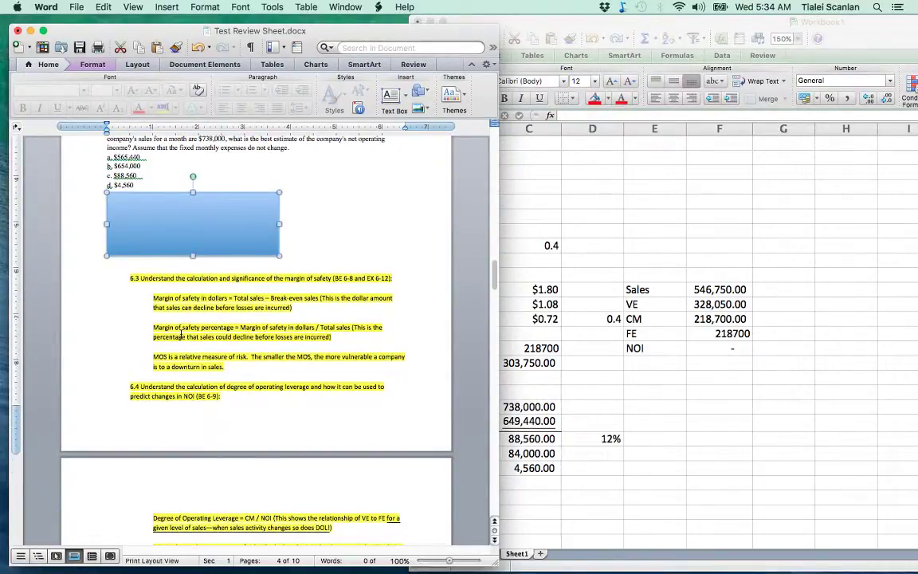
scroll(182, 336, down, 2)
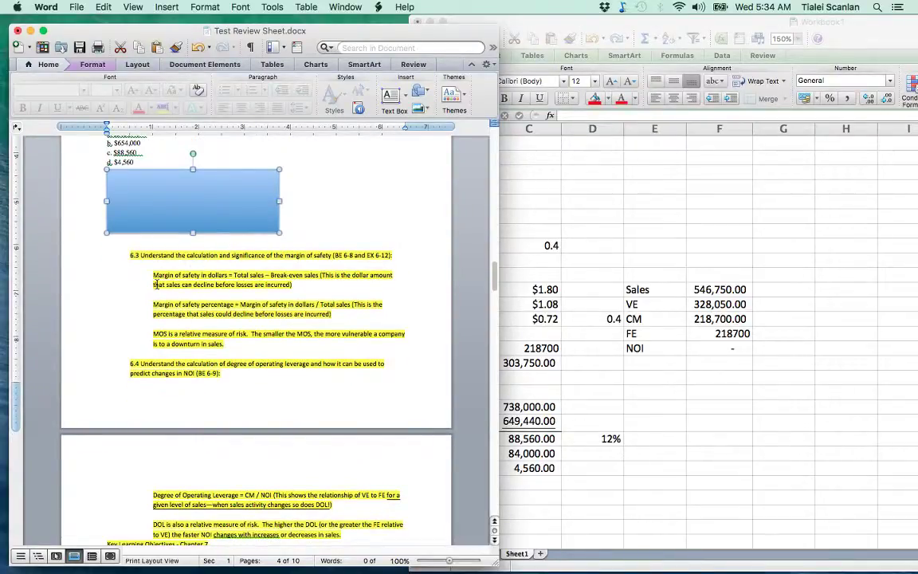
scroll(156, 284, down, 3)
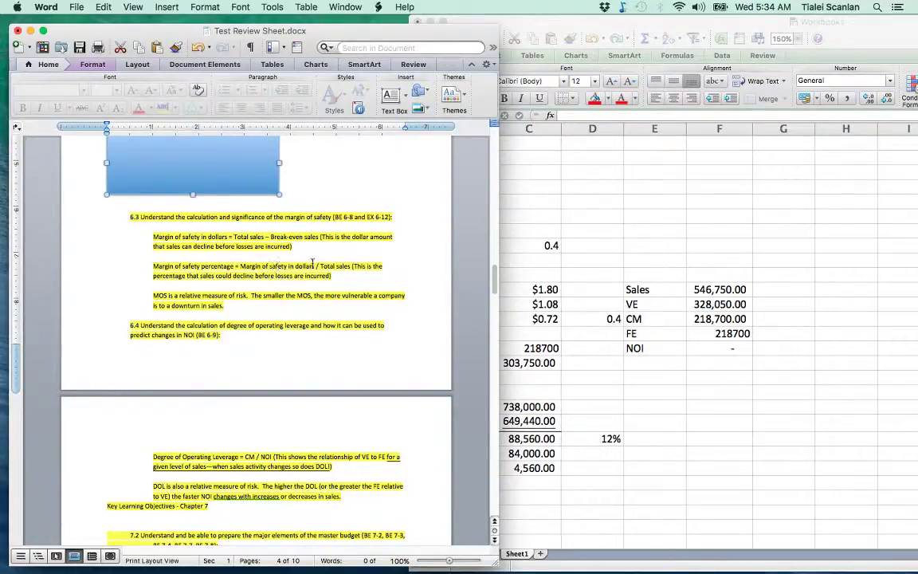
drag(316, 265, 257, 271)
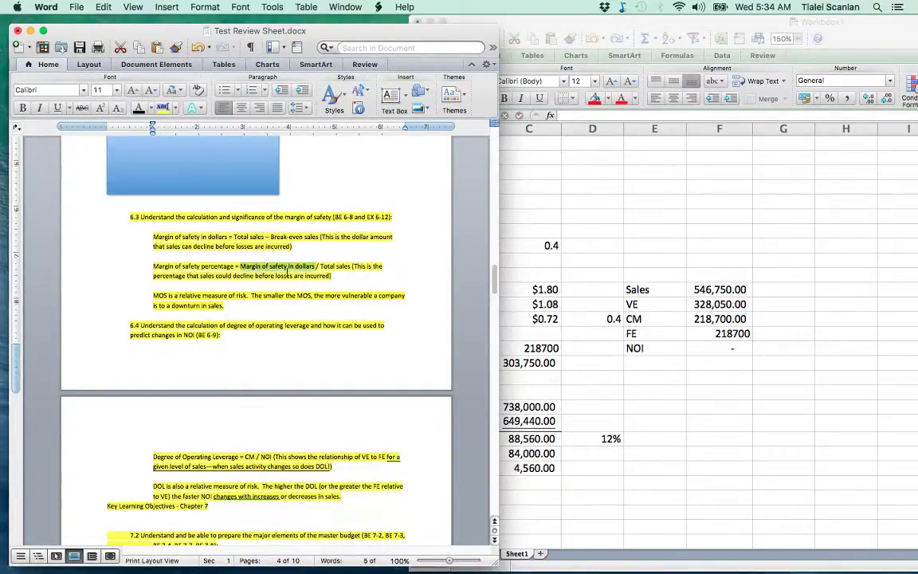
click(153, 299)
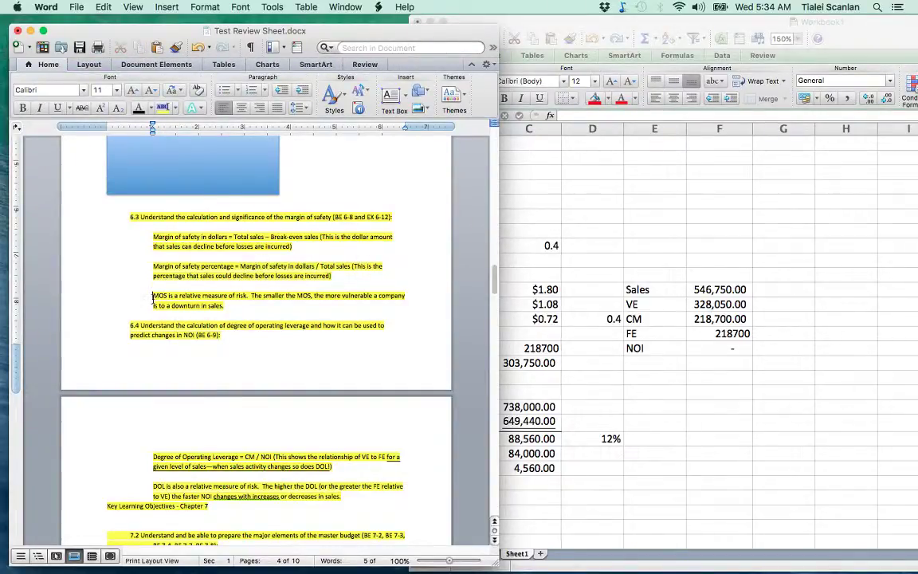
scroll(154, 299, down, 1)
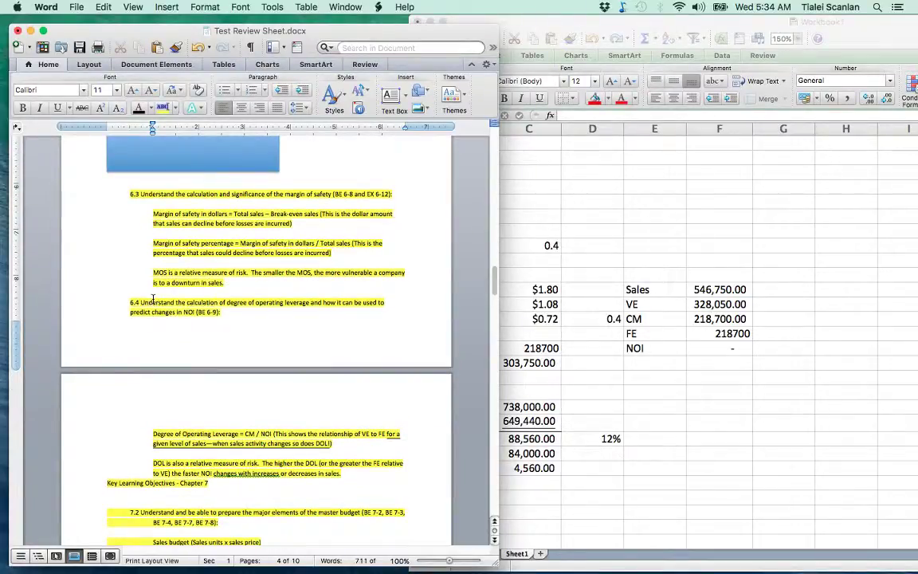
scroll(154, 299, down, 3)
scroll(154, 302, up, 2)
key(Up)
key(Up)
key(Up)
key(Up)
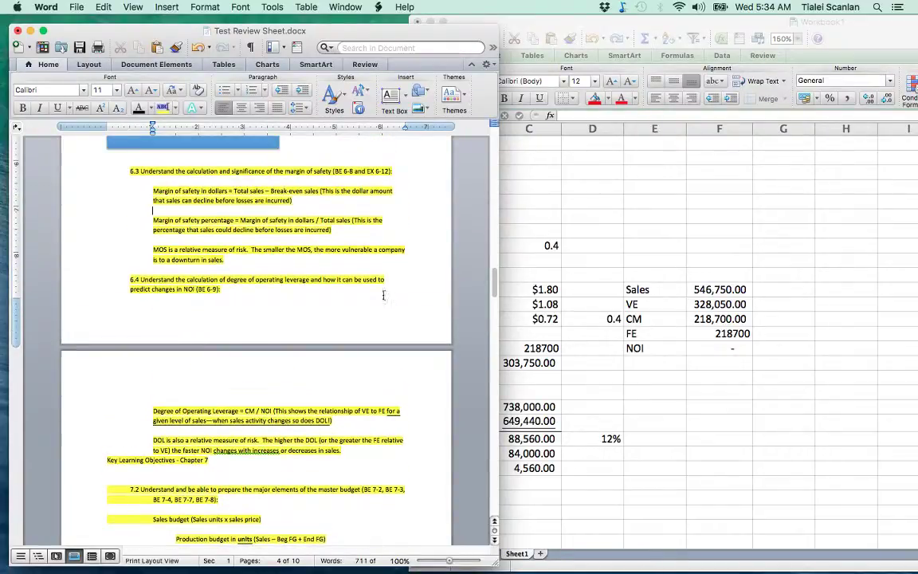
- Inspect the formulas behind the variable expenses and contribution margin cells
click(569, 365)
click(459, 379)
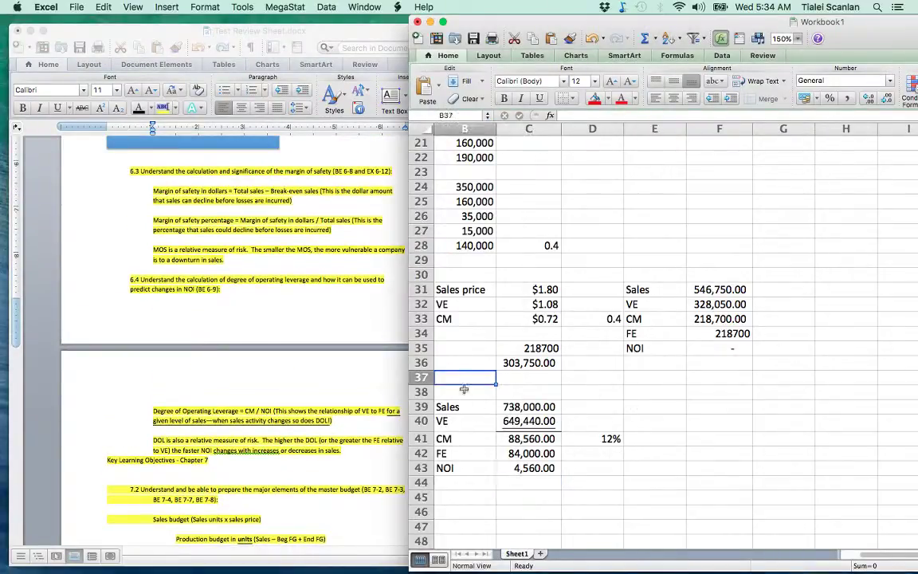
click(514, 422)
click(590, 482)
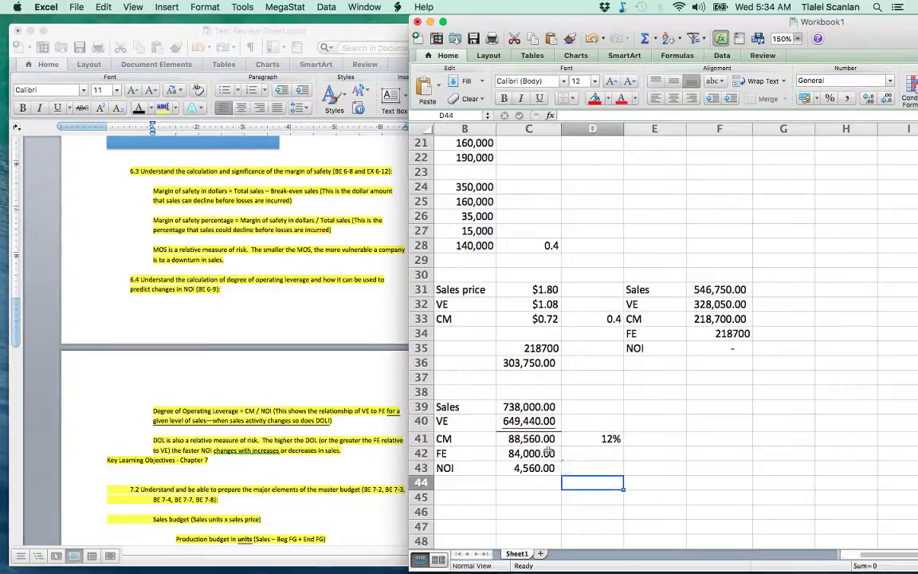
click(549, 453)
click(536, 438)
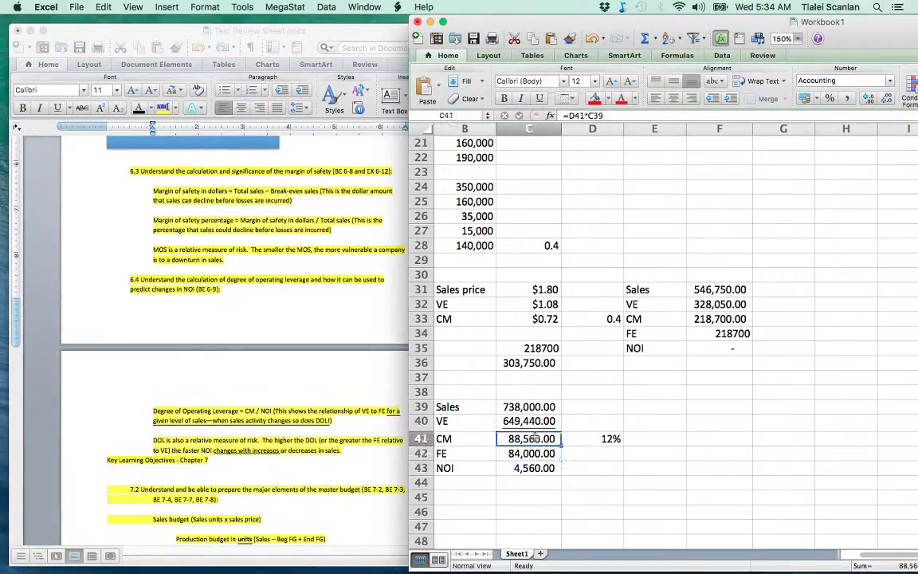
- Start a =C42/C41 ratio in E41, then abandon it so E41 stays empty
click(652, 439)
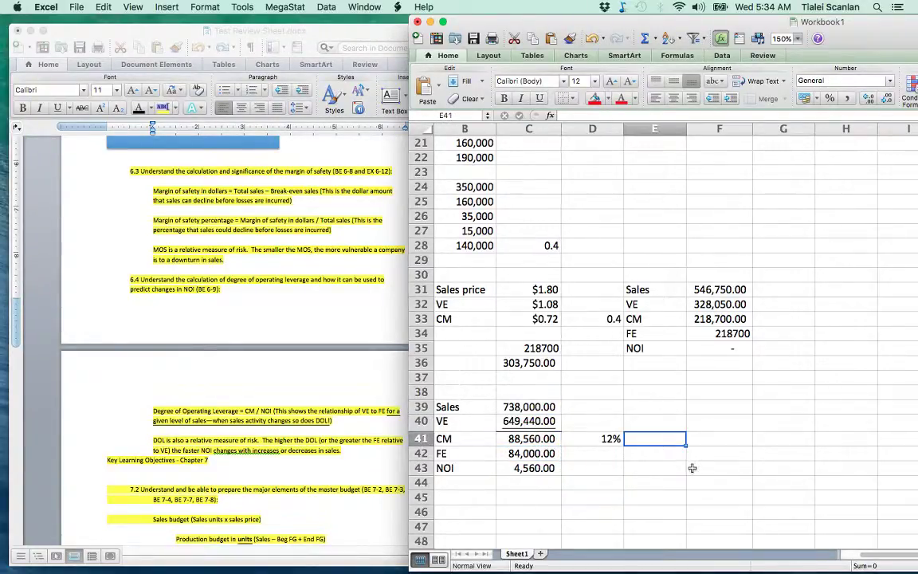
text(=)
click(535, 438)
click(542, 453)
text(/)
key(Left)
key(Left)
key(Left)
key(Right)
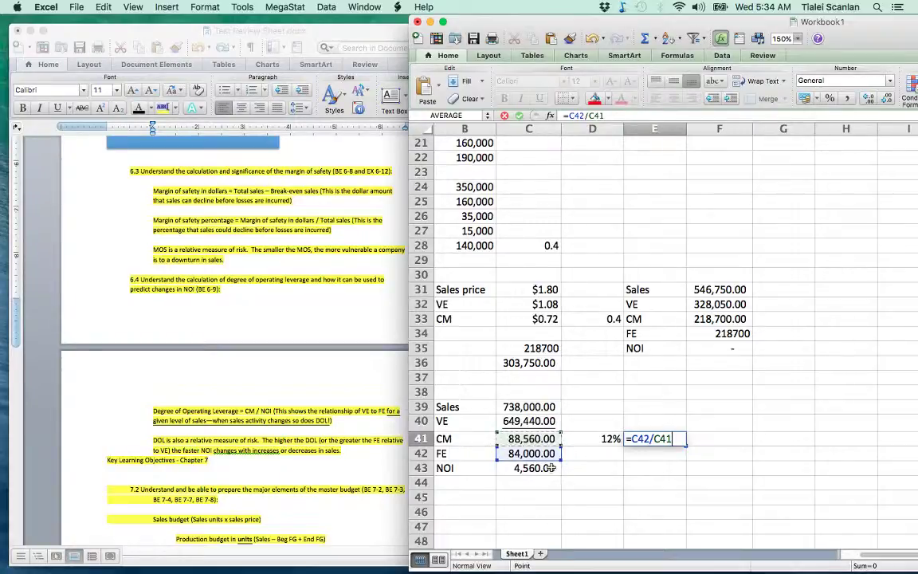
key(BackSpace)
key(BackSpace)
key(BackSpace)
key(BackSpace)
key(BackSpace)
key(BackSpace)
key(BackSpace)
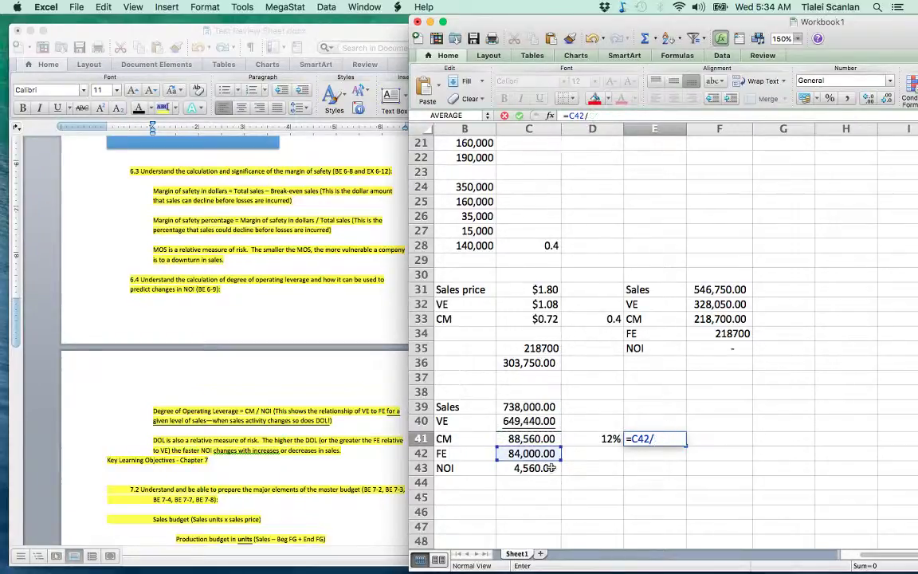
key(Escape)
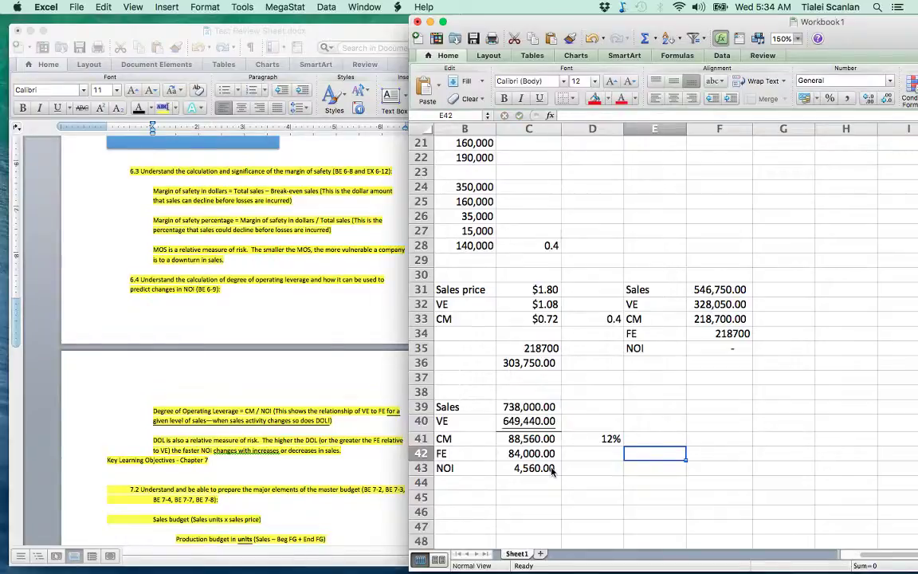
key(Left)
key(Left)
key(Up)
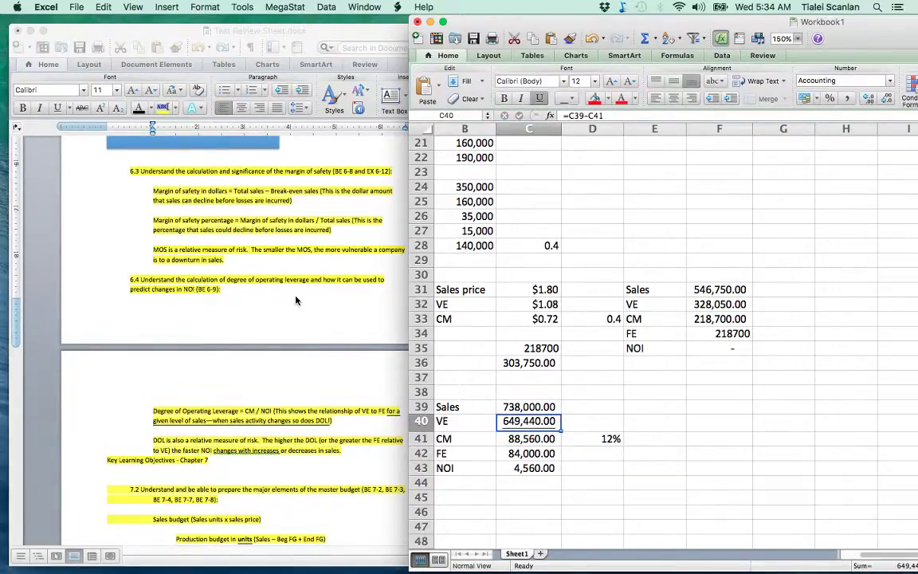
click(375, 319)
- Scroll to the operating leverage notes and Chapter 7 objectives, briefly highlighting 'faster'
scroll(268, 282, up, 5)
scroll(268, 281, up, 1)
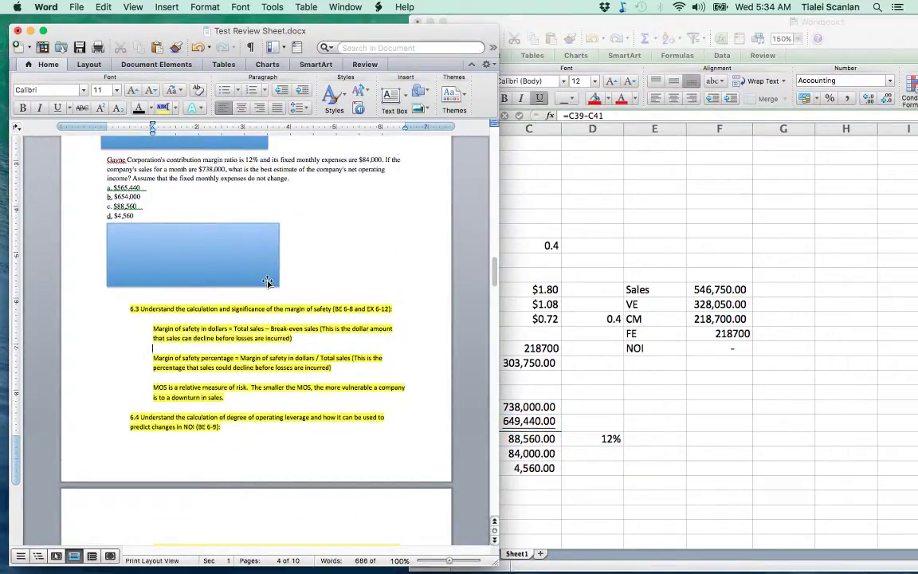
scroll(268, 282, down, 6)
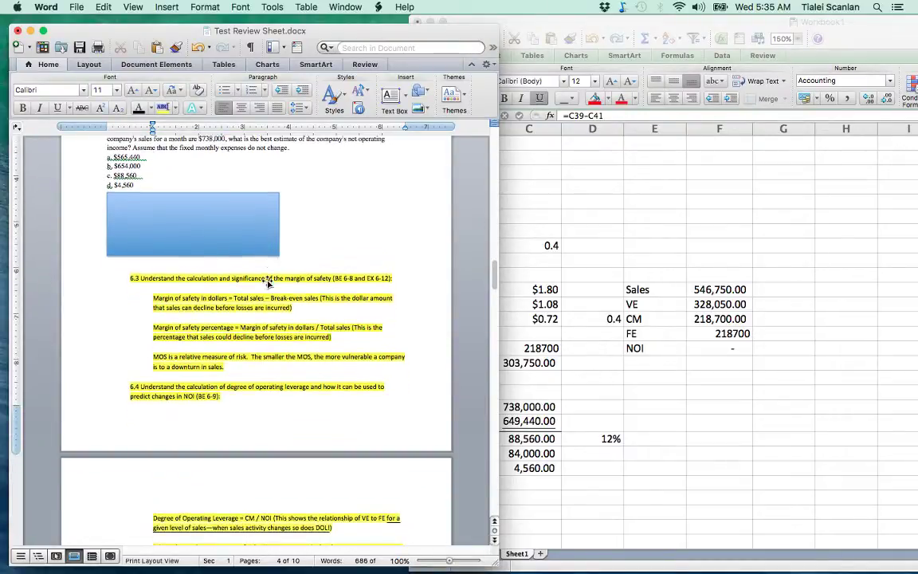
scroll(267, 281, up, 1)
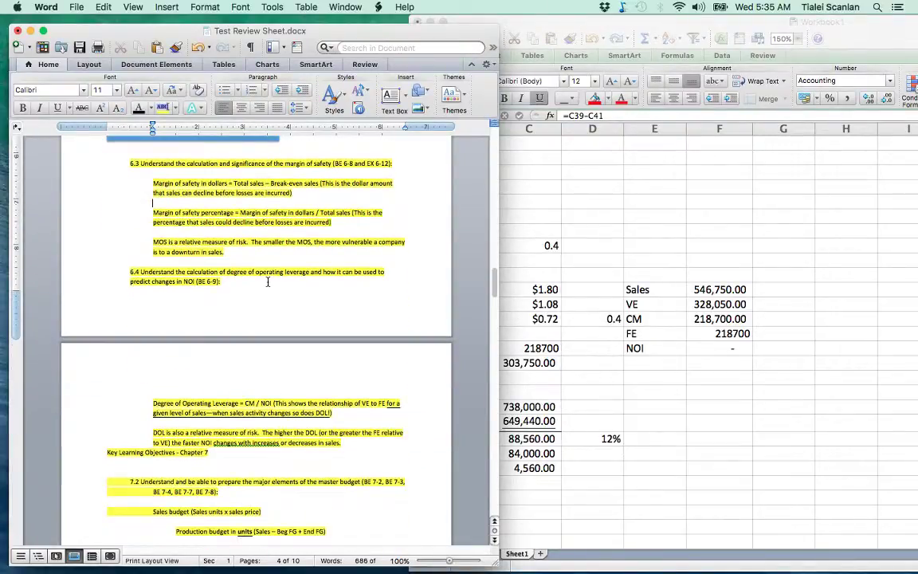
scroll(268, 282, down, 3)
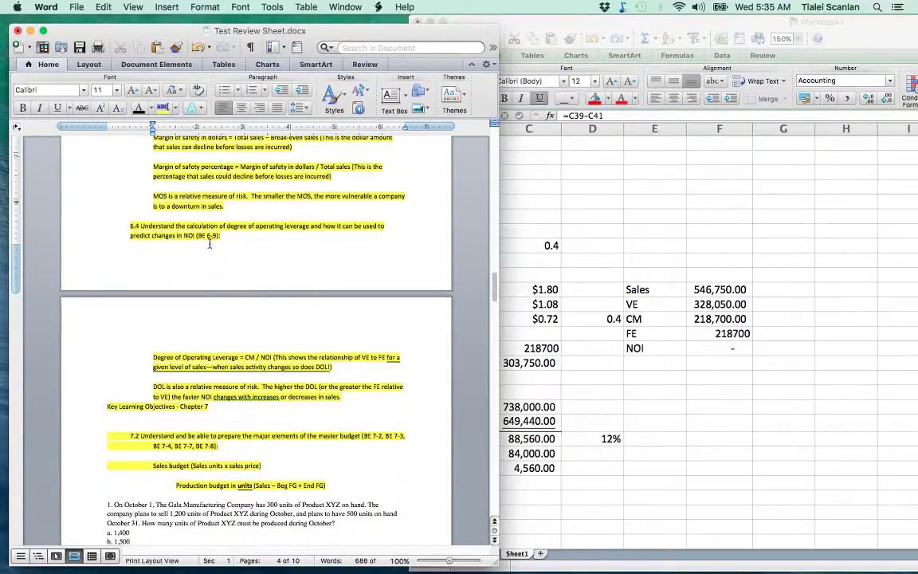
scroll(164, 271, down, 1)
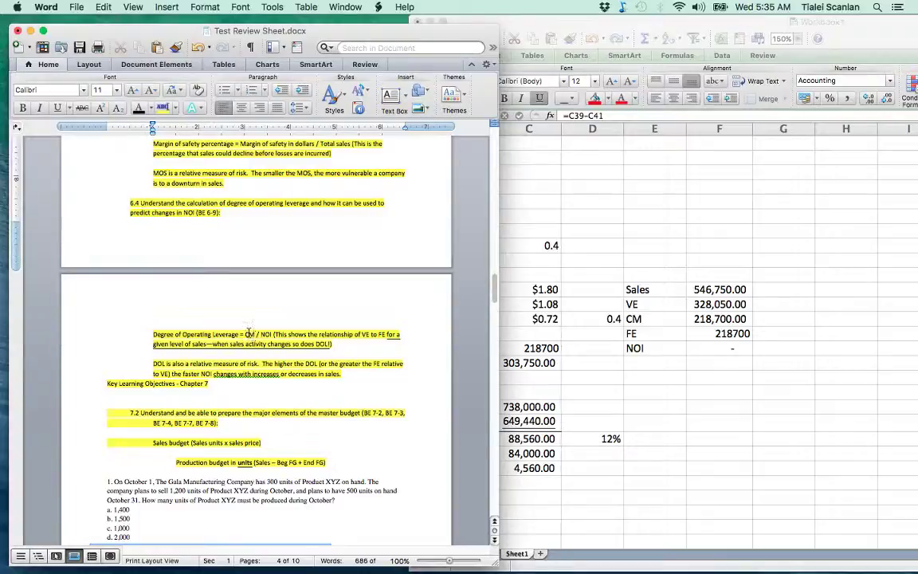
scroll(269, 332, down, 2)
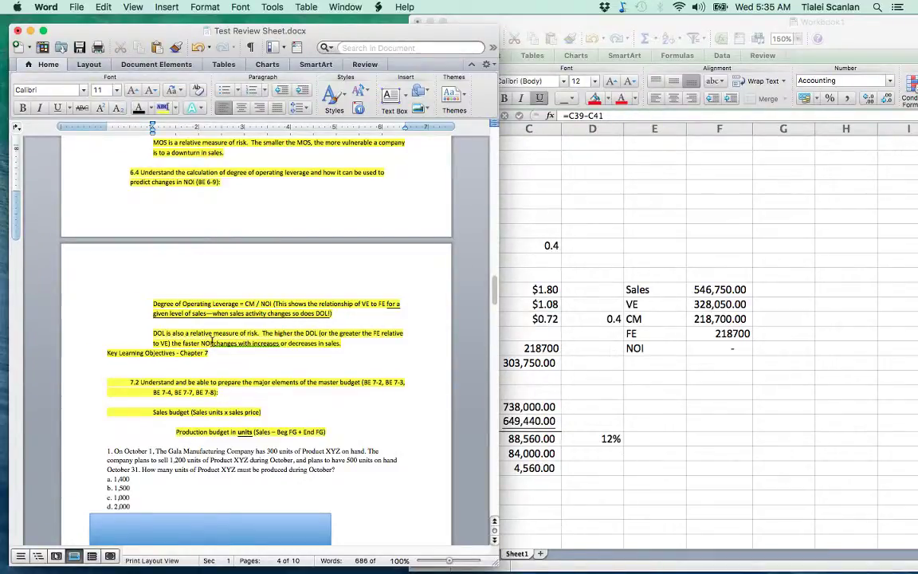
drag(183, 343, 212, 344)
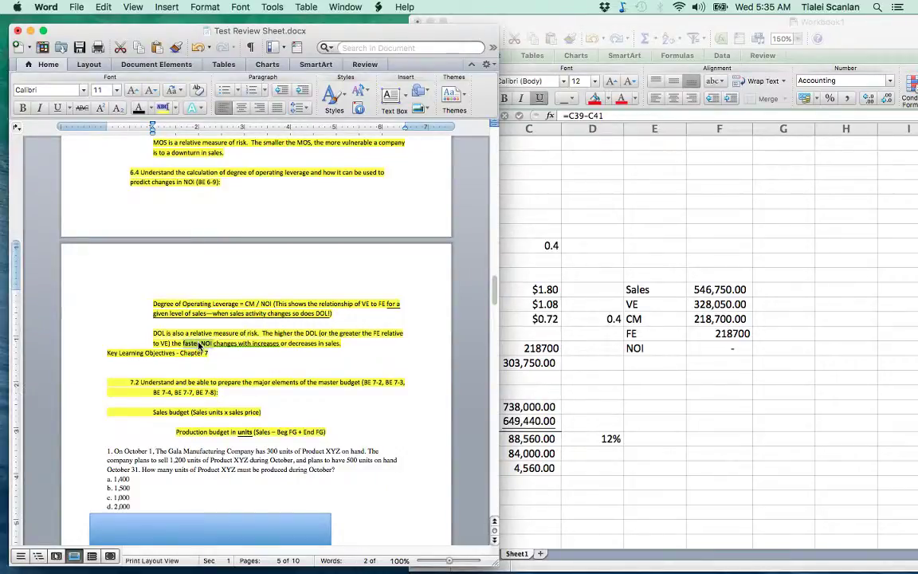
scroll(257, 345, down, 1)
click(201, 335)
click(206, 345)
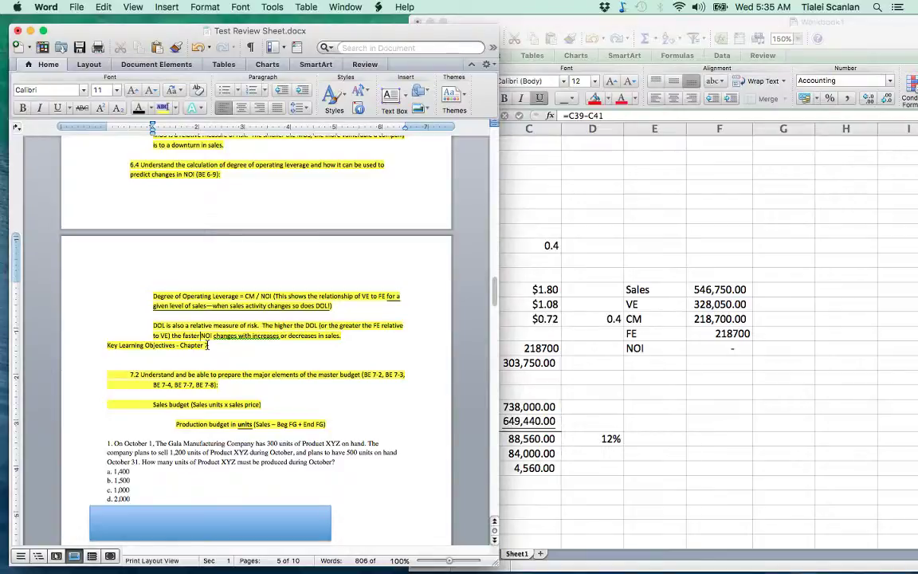